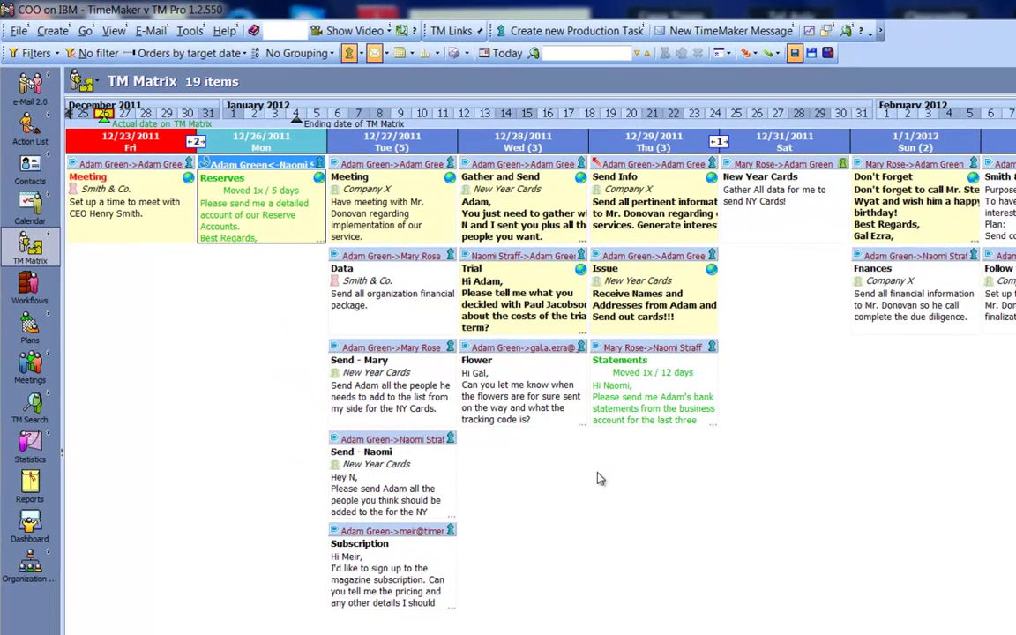
Step: Show the filters for the TM Matrix and filter the items by owner to the COO
left_click(35, 55)
left_click(35, 55)
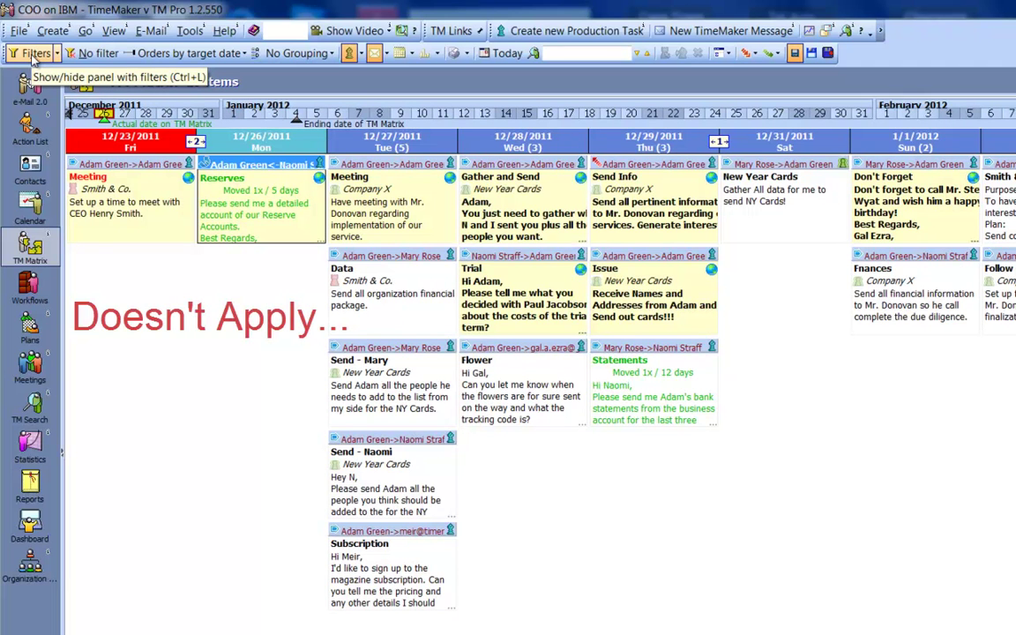
left_click(35, 55)
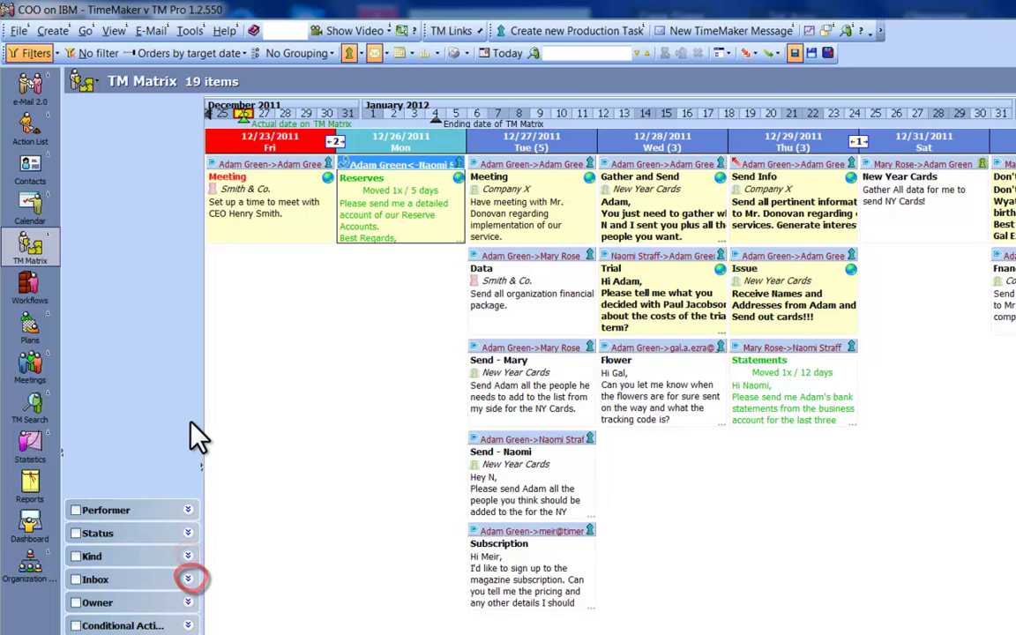
left_click(188, 602)
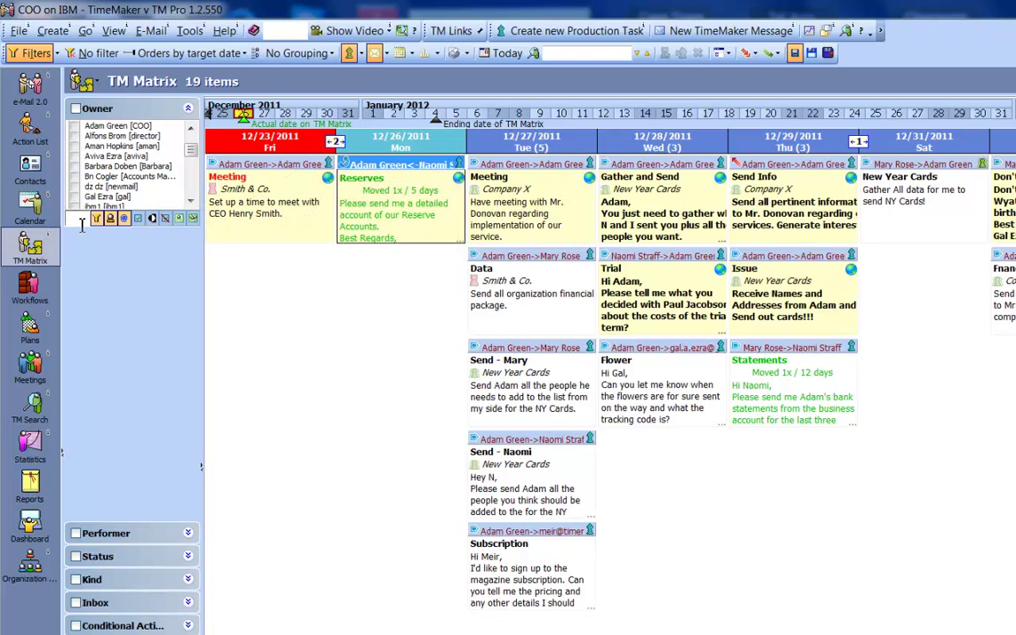
left_click(81, 225)
type("Adam")
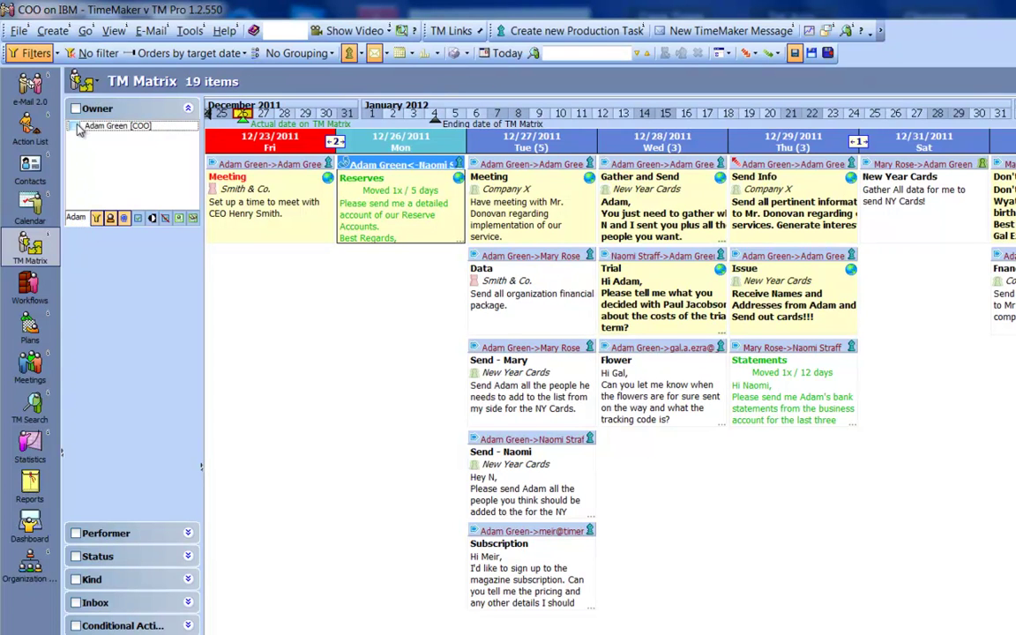
left_click(76, 127)
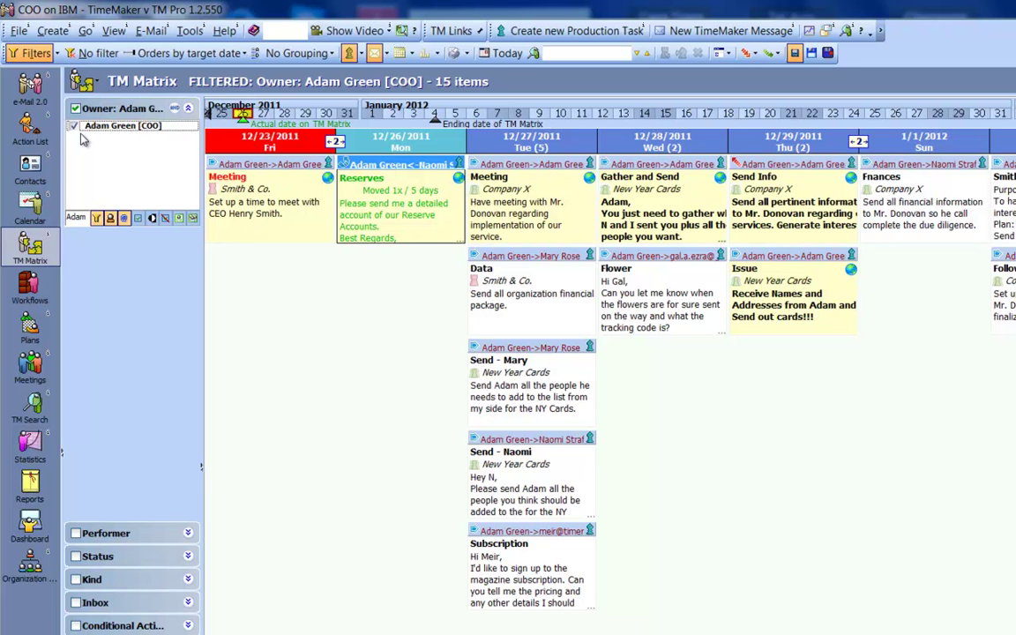
Step: Add a Performer filter for the Executive Secretary, finding the entry by first name
left_click(188, 534)
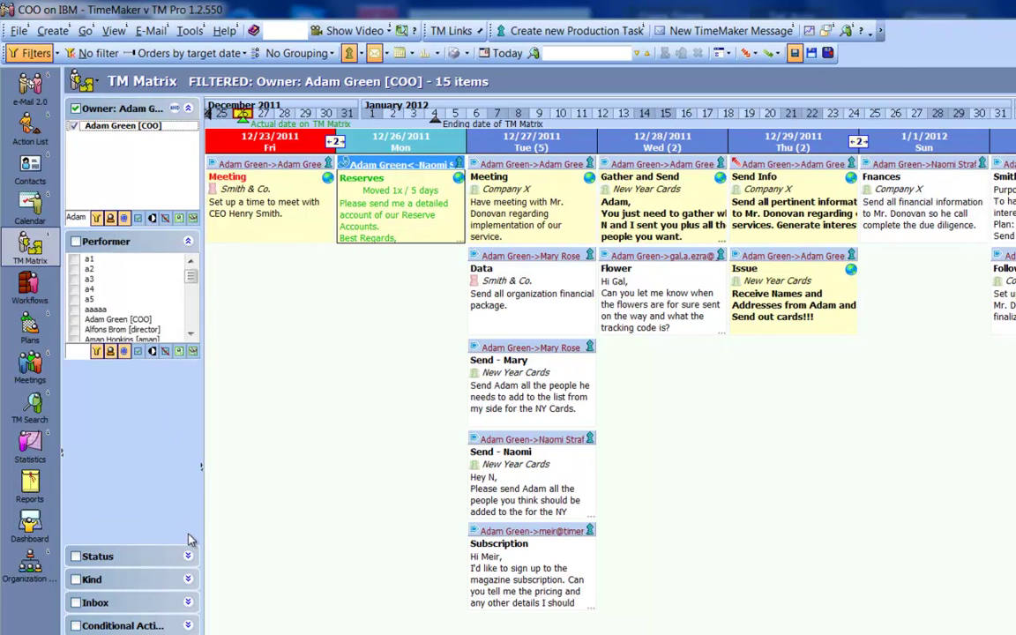
left_click(78, 351)
type("Mary")
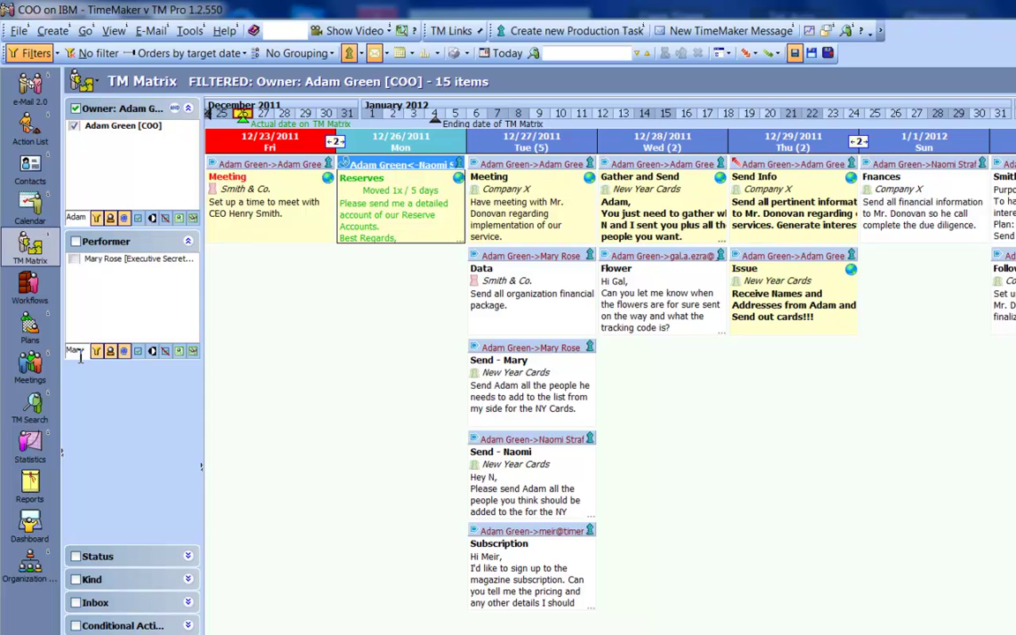
key("Return")
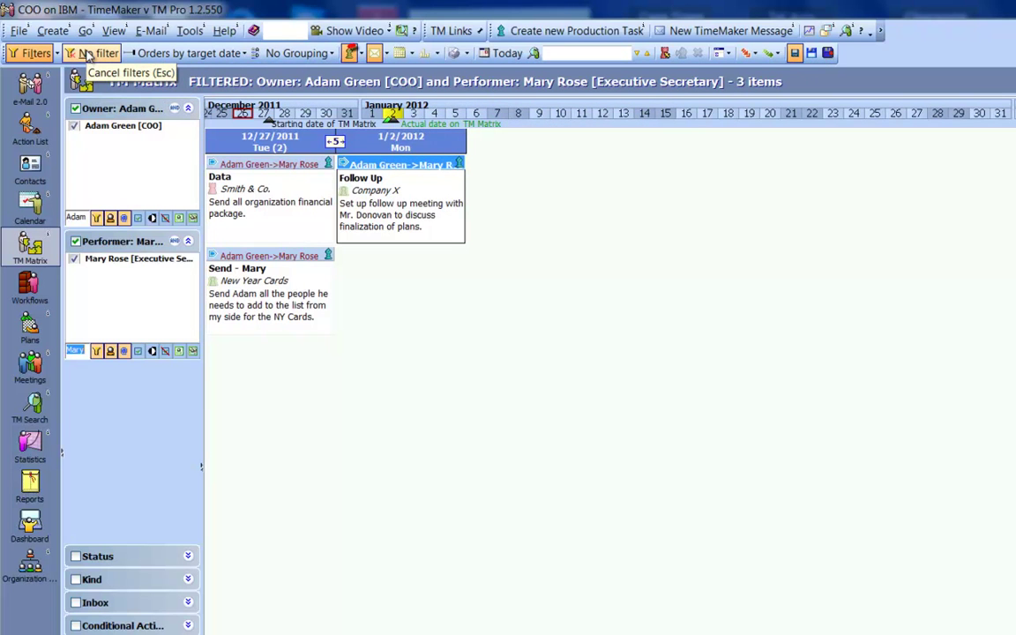
Step: Cancel all matrix filters and clear the checked owner and performer
left_click(88, 55)
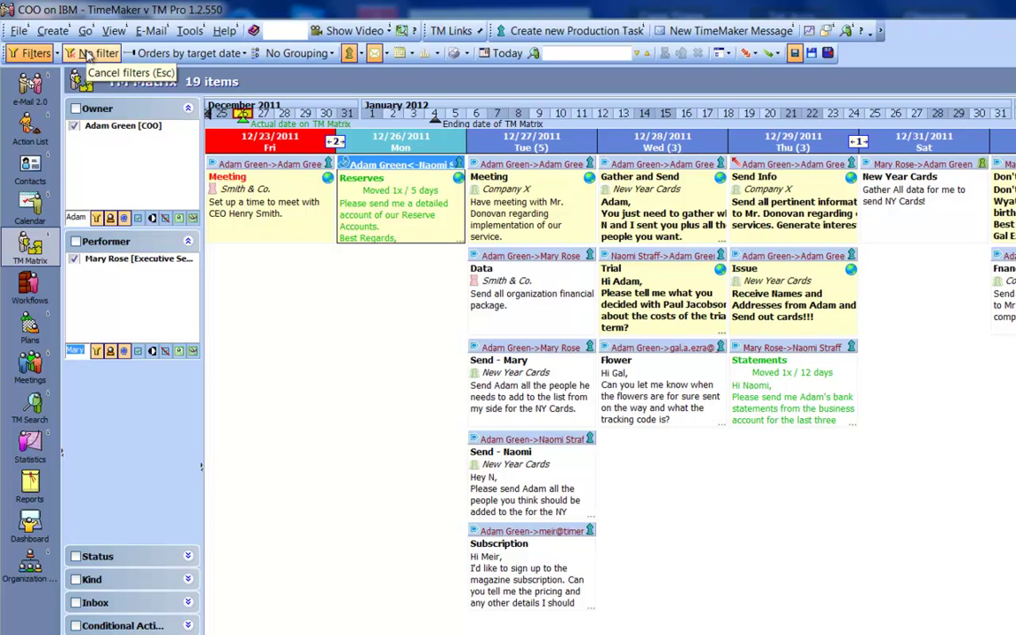
left_click(88, 54)
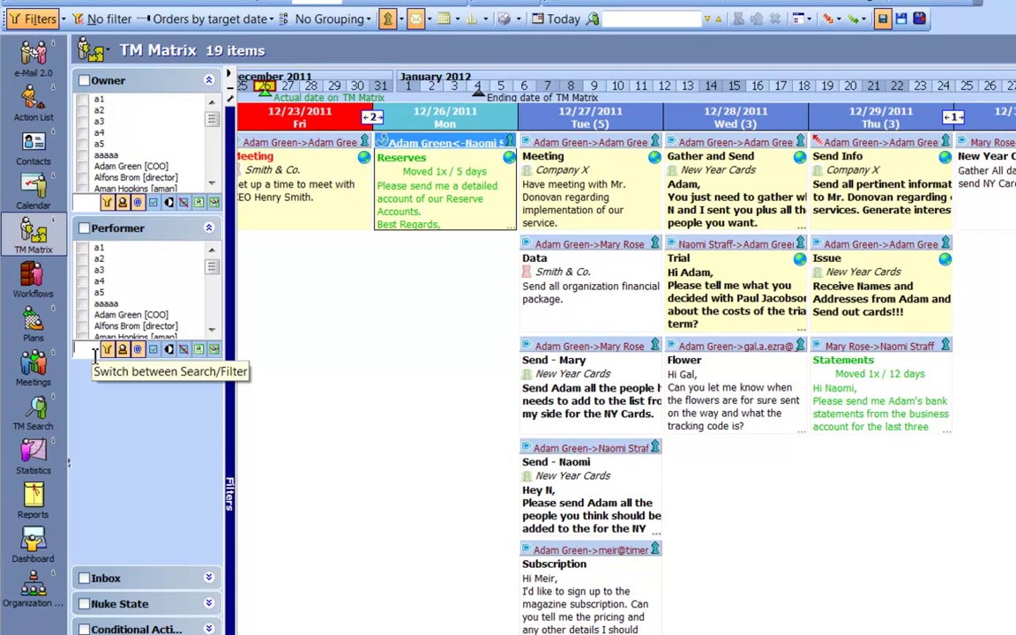
Step: Narrow the Performer list by the Executive Secretary's first name, and clear the entry to restore the full list
type("Mary")
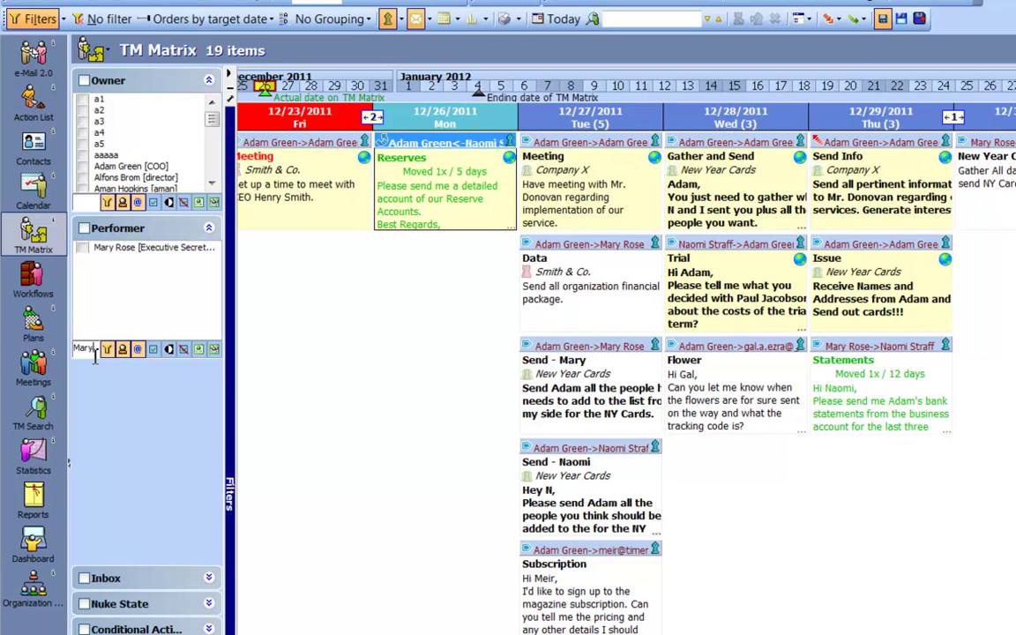
key("BackSpace")
key("BackSpace")
key("BackSpace")
key("BackSpace")
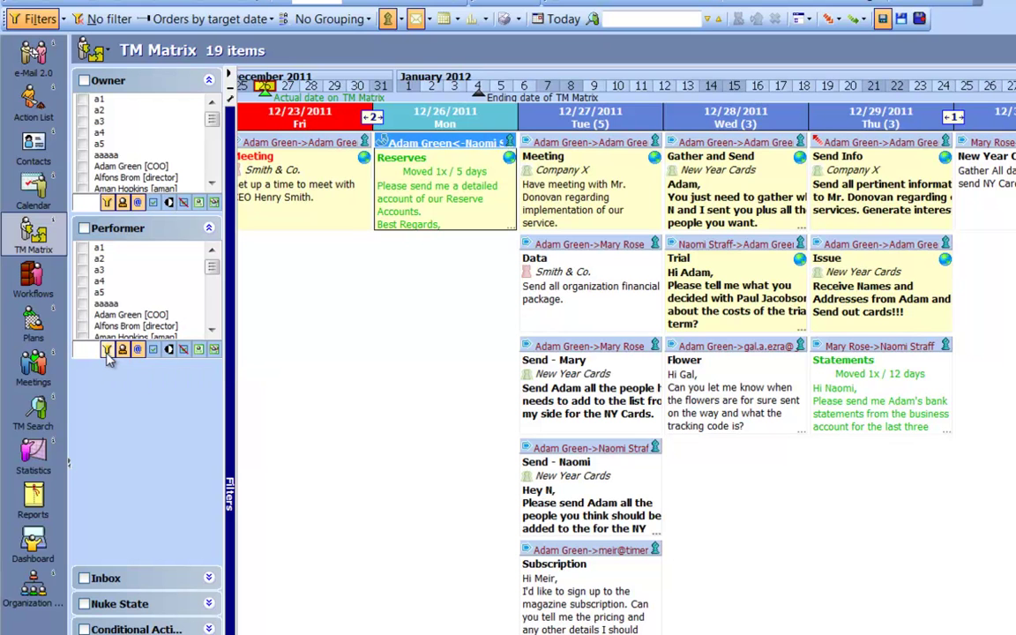
Step: Switch the Performer list from filtering to searching, find the Executive Secretary by first name, and clear the search text
type("Mary")
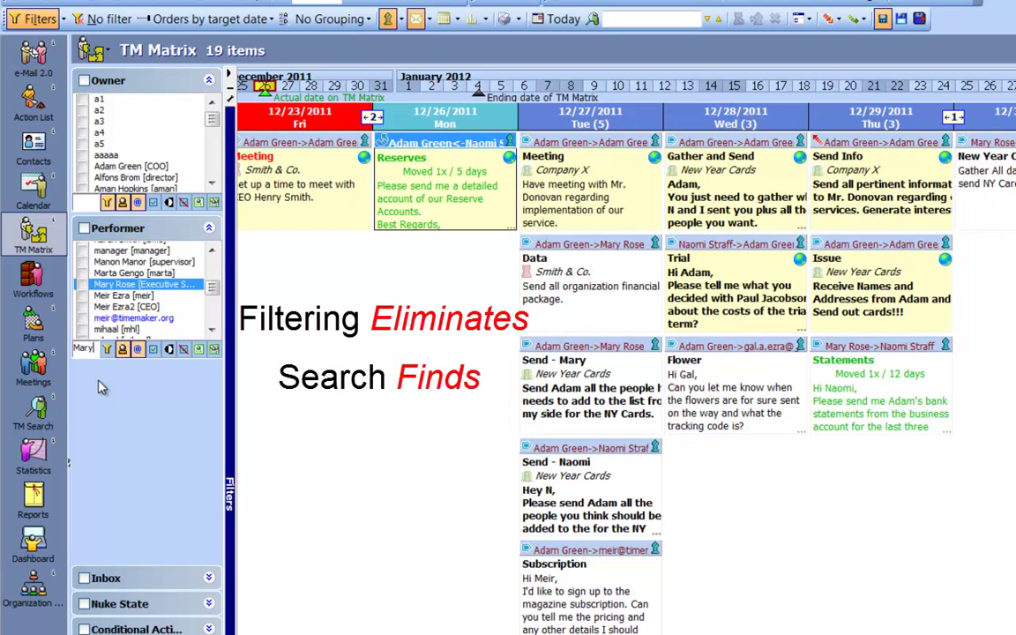
key("BackSpace")
key("BackSpace")
key("BackSpace")
key("BackSpace")
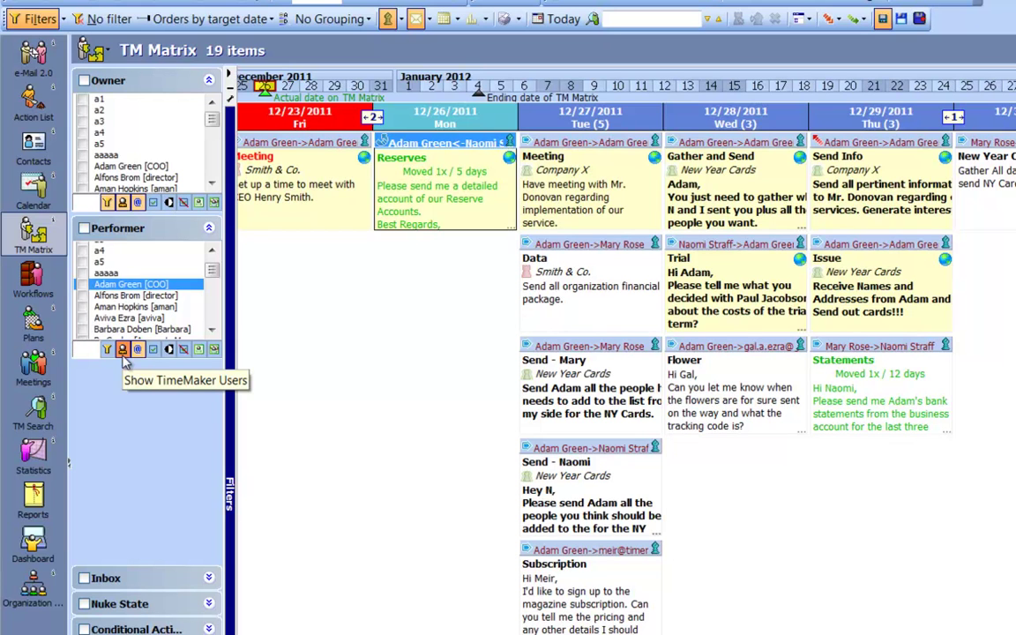
Step: Hide and restore the TimeMaker users, and likewise the e-mail addresses, in the Performer list
left_click(124, 356)
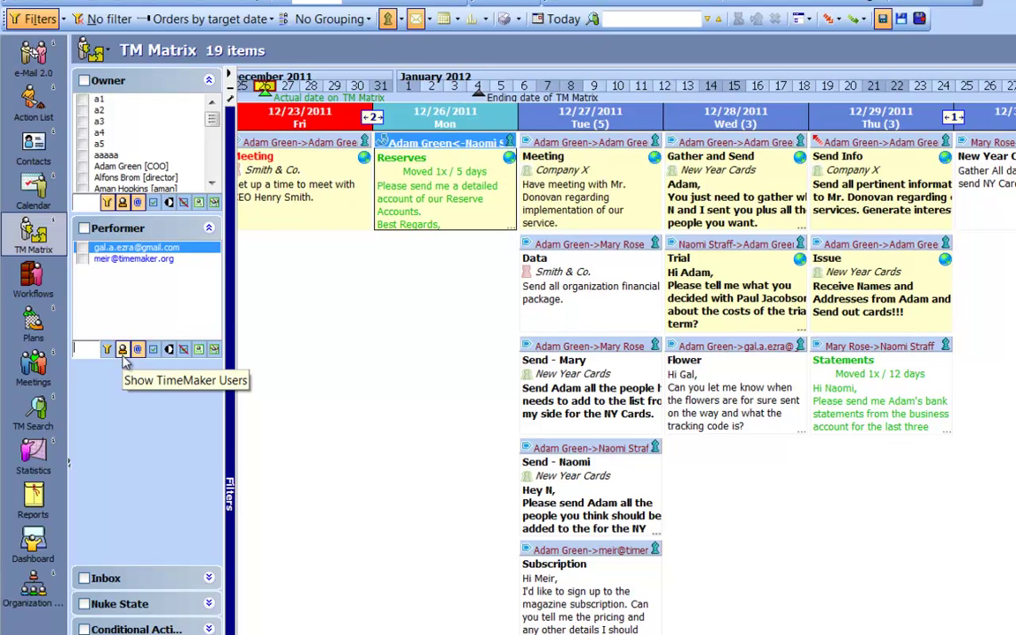
left_click(123, 351)
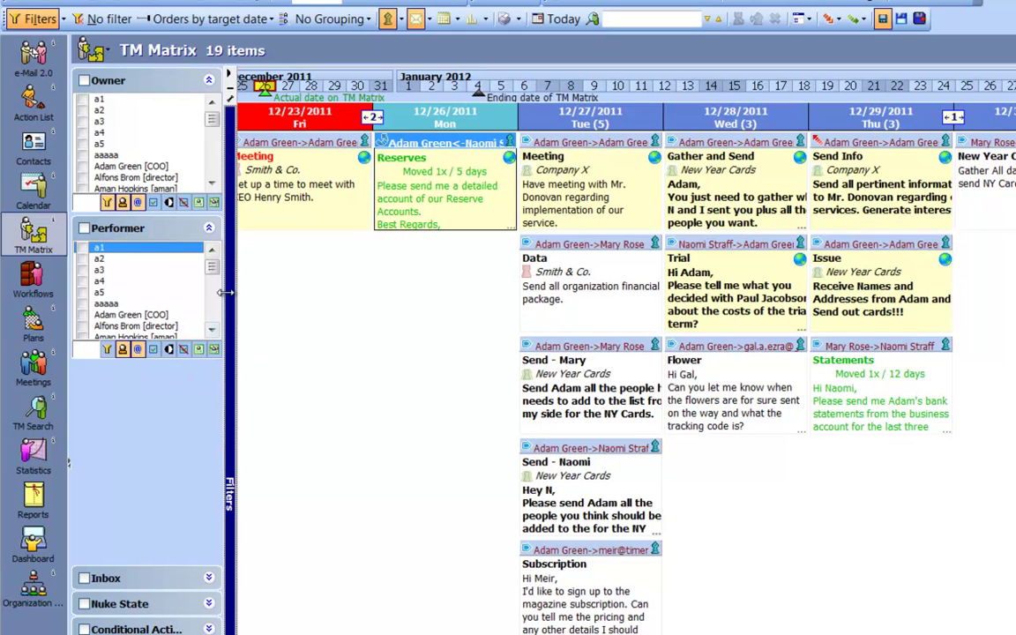
scroll(132, 282, "down", 7)
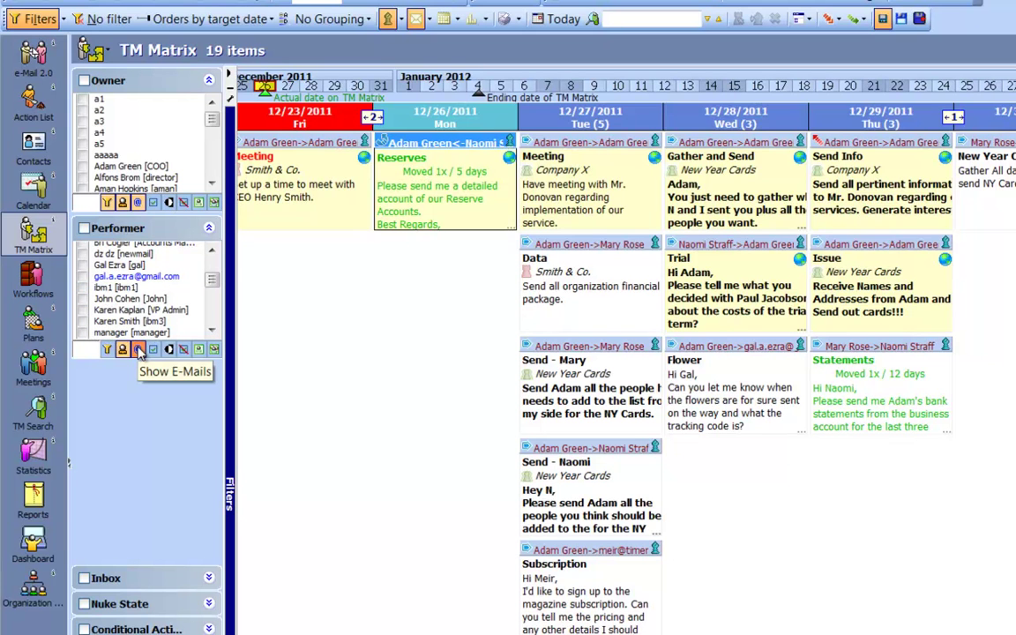
left_click(139, 351)
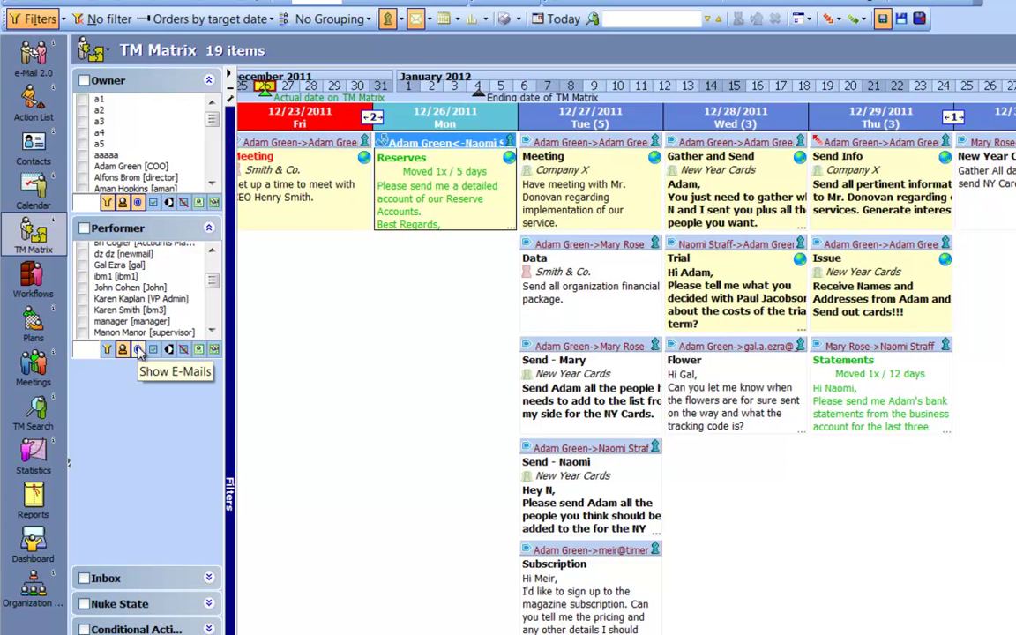
left_click(138, 351)
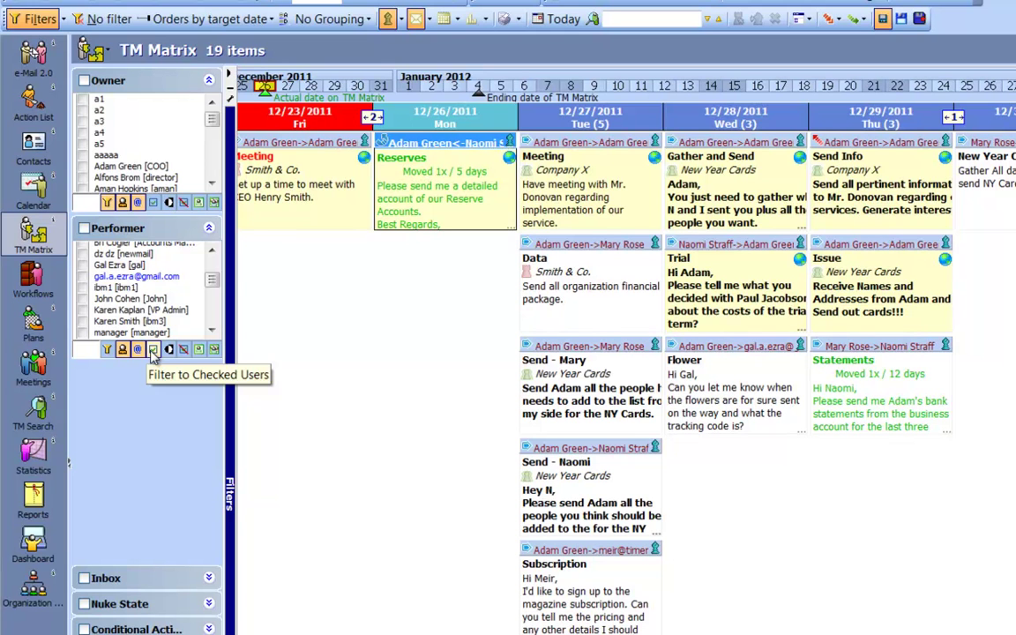
Step: Check five performers, including the Executive Secretary and user1, and try limiting the Performer list to checked users
left_click(83, 300)
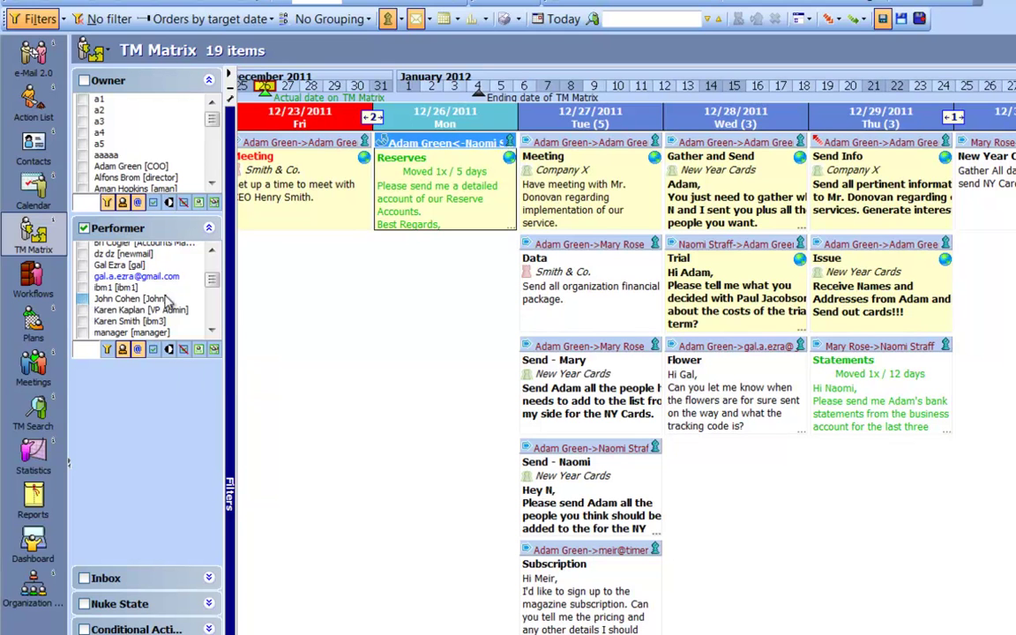
left_click_drag(217, 287, 218, 294)
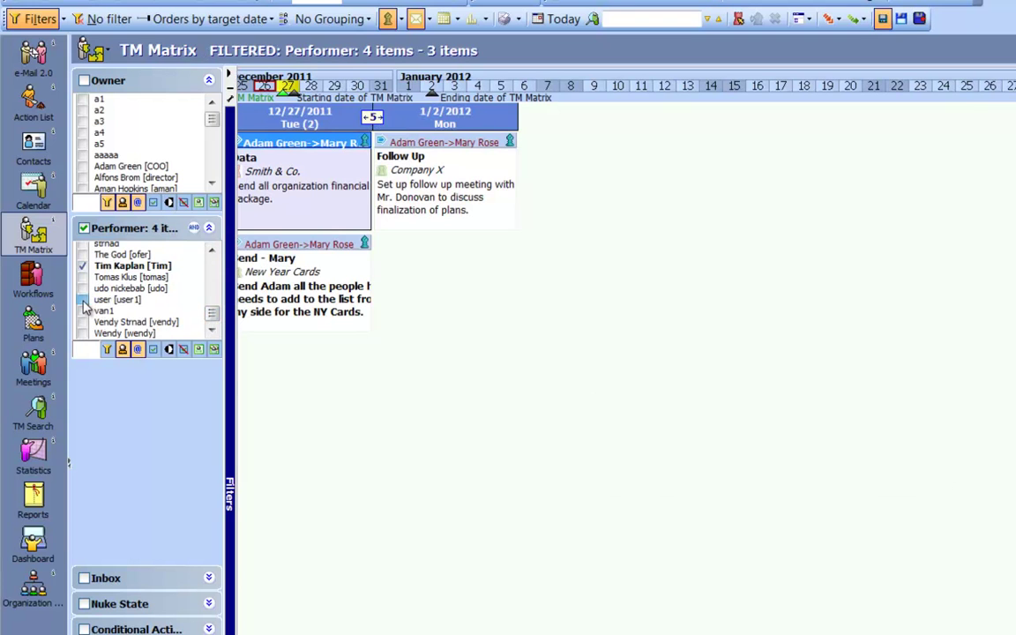
left_click(83, 301)
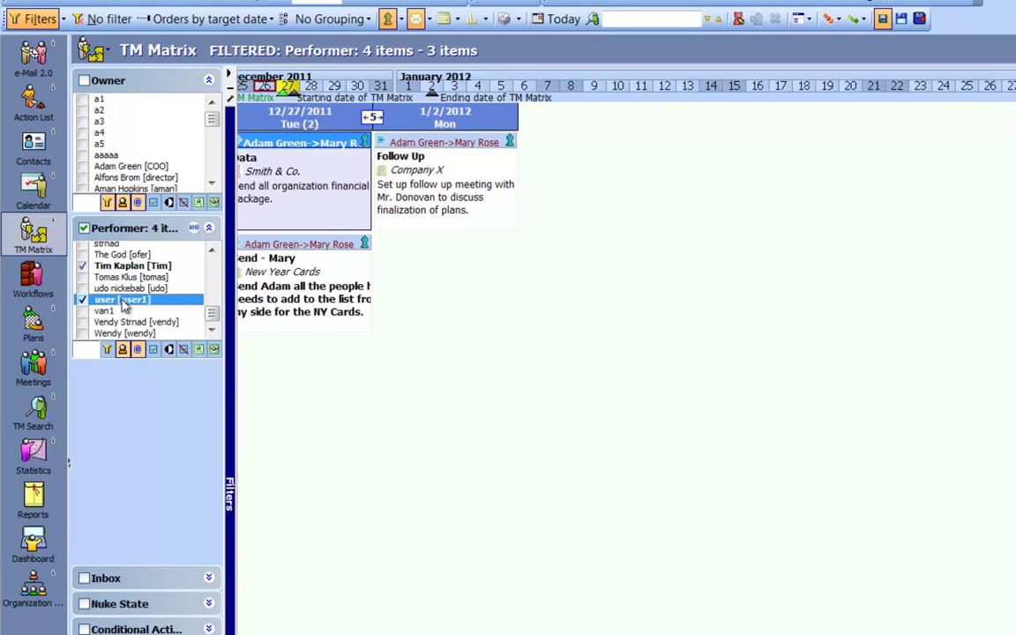
left_click_drag(213, 305, 217, 272)
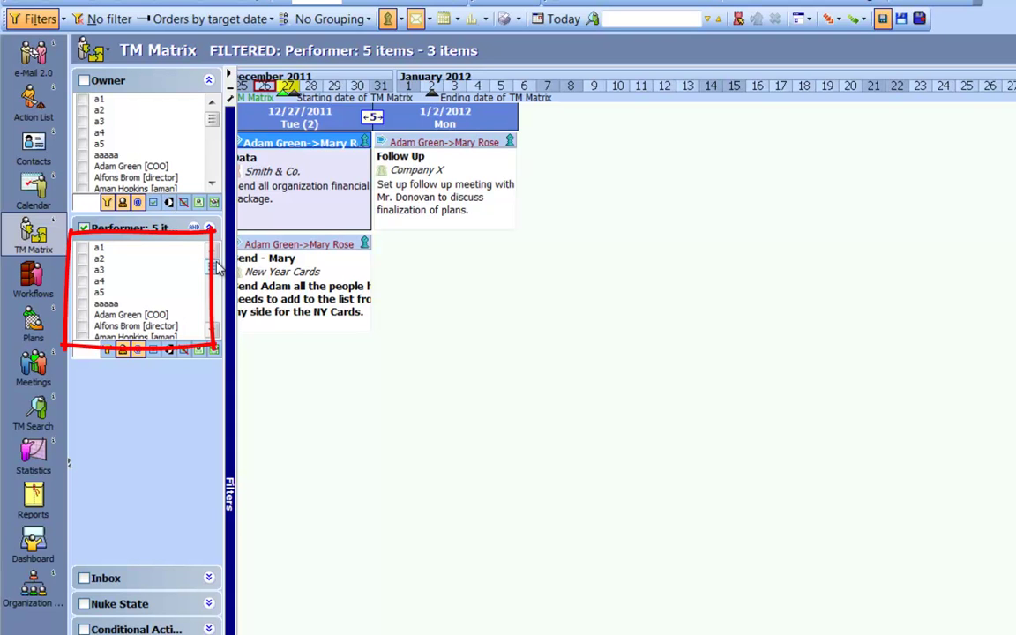
left_click(153, 351)
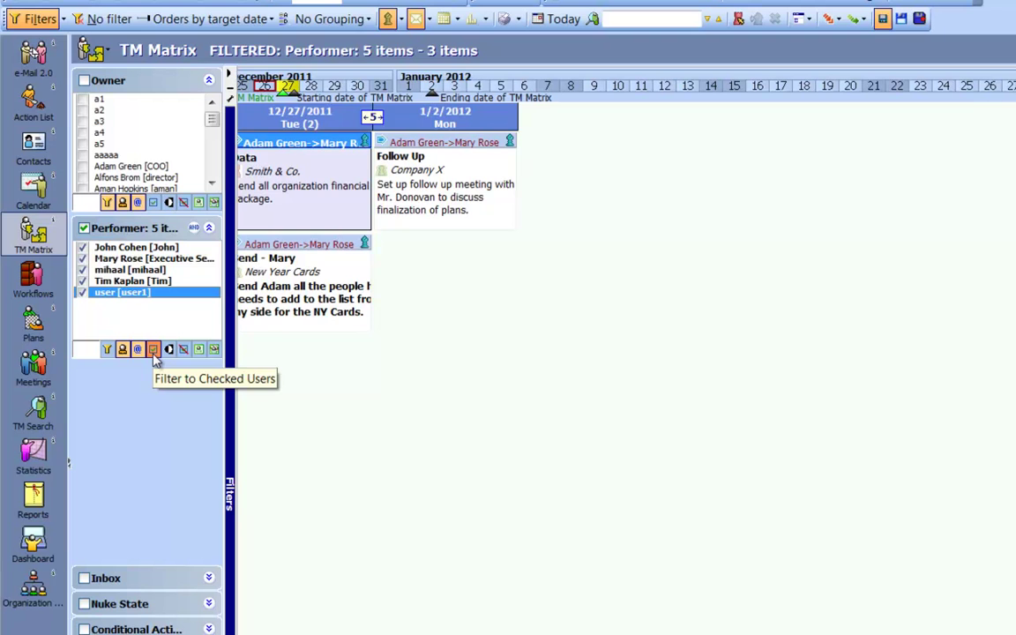
left_click(154, 355)
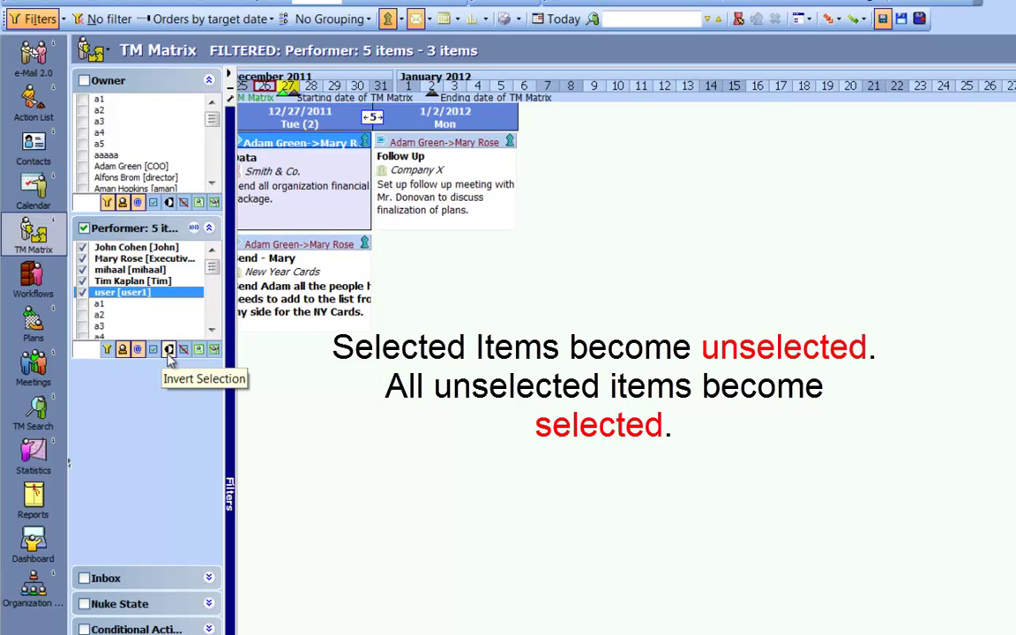
Step: Invert the performer selection, invert it back, and clear all checked performers
left_click(169, 352)
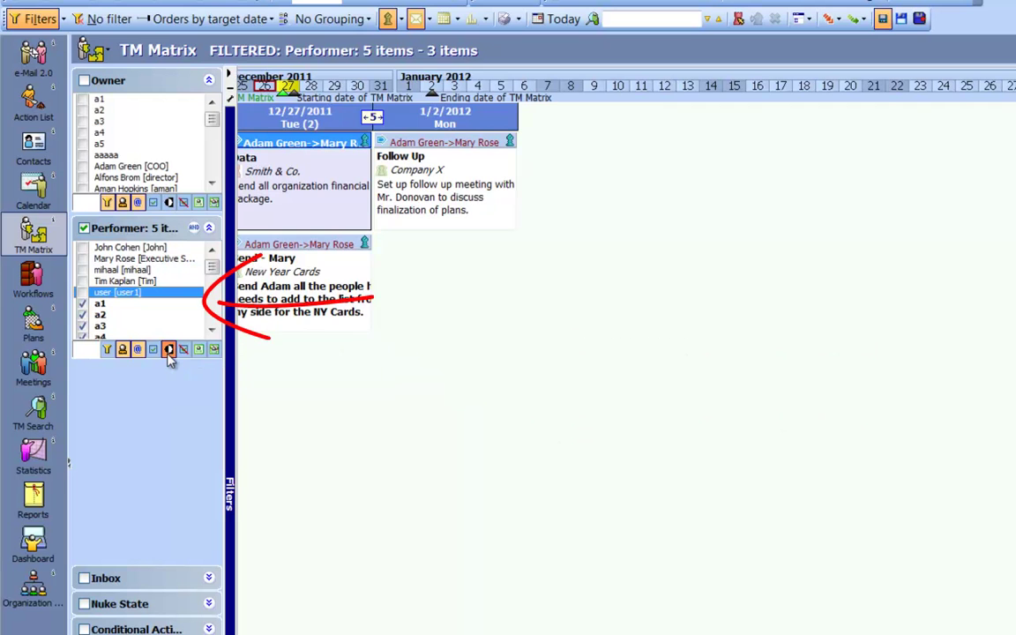
left_click(169, 352)
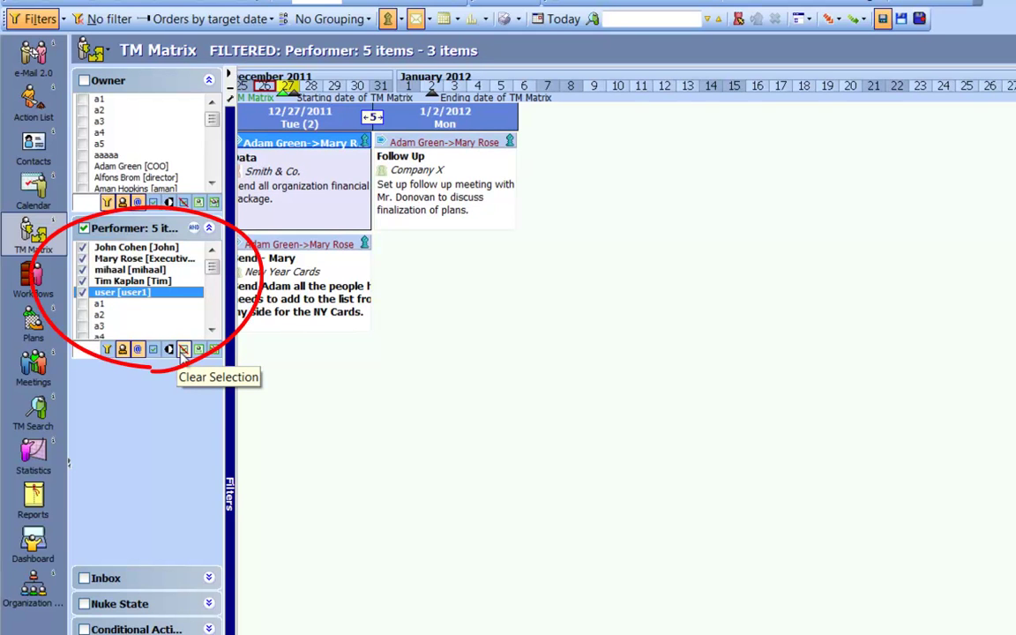
left_click(183, 350)
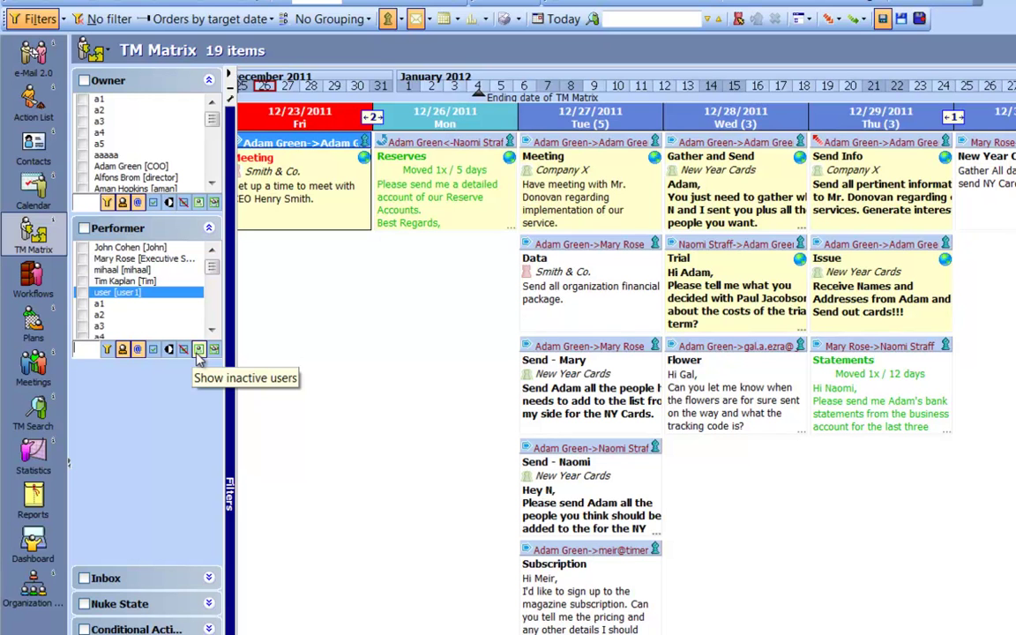
Step: Try the inactive users option in the Performer list and filter the matrix by performer to the COO
left_click(198, 349)
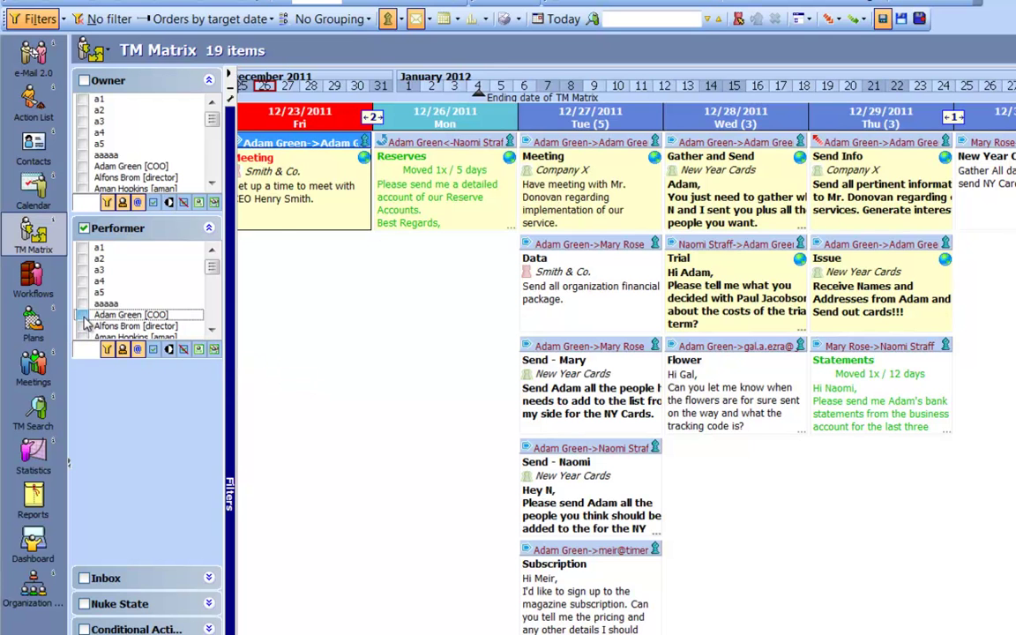
left_click(82, 285)
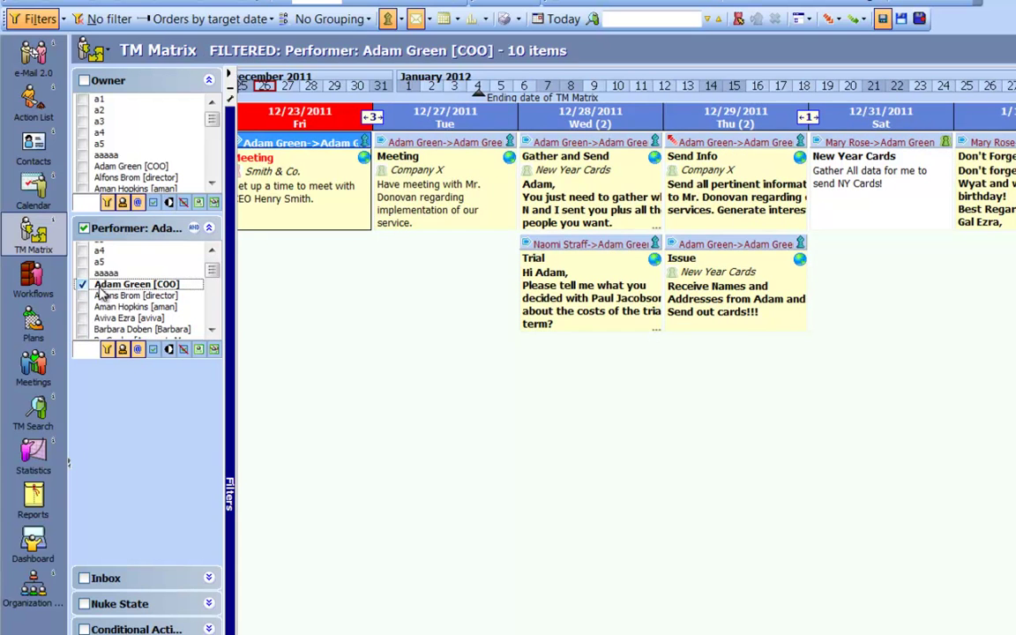
left_click(213, 350)
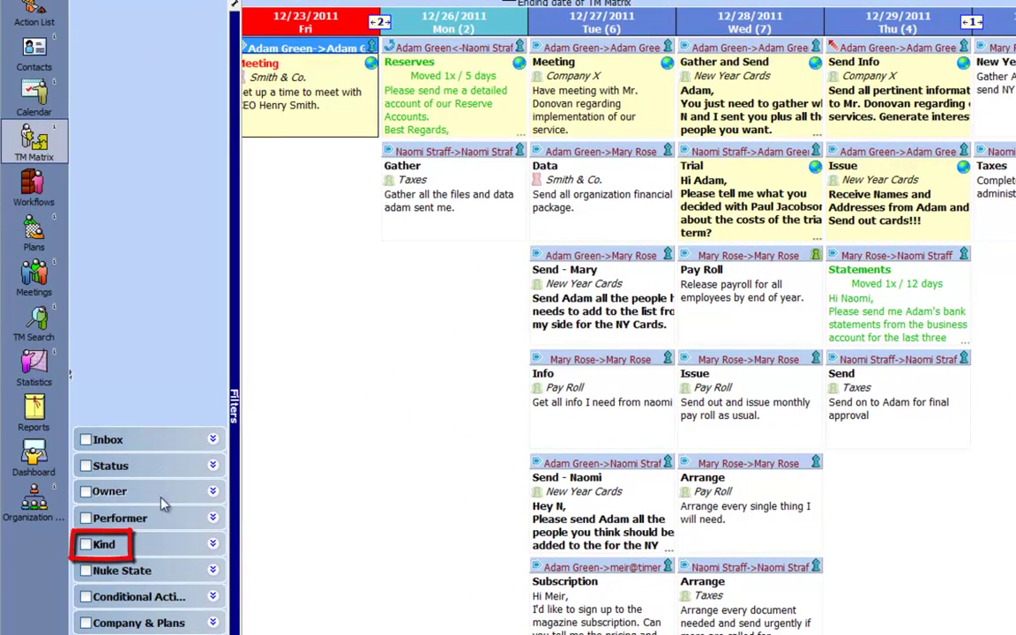
Step: Filter the matrix by kind to Mini Operation and try the filter's AND setting, leaving it on AND
left_click(212, 545)
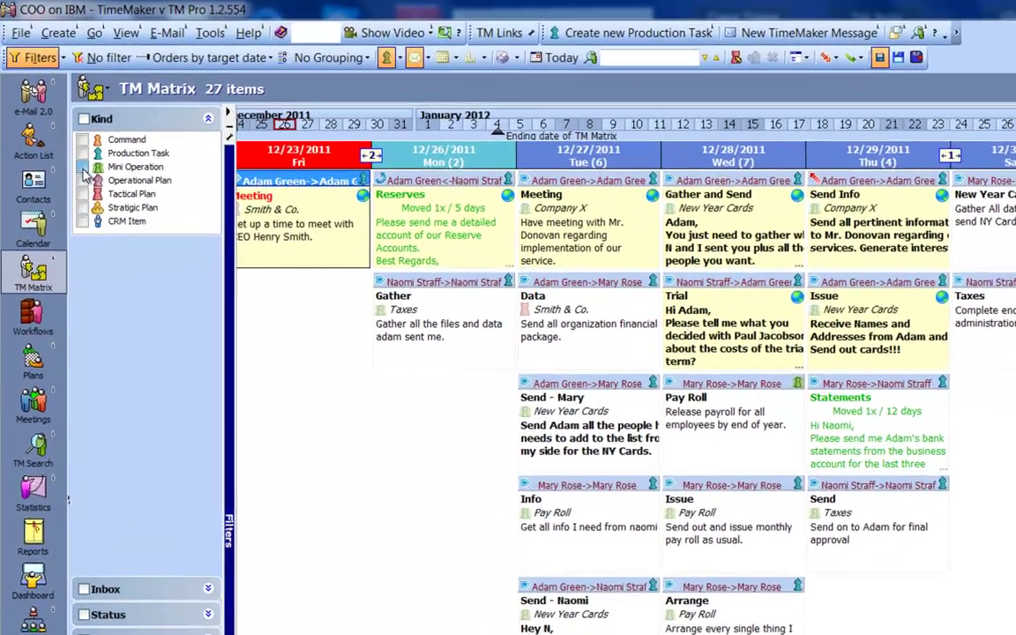
left_click(73, 146)
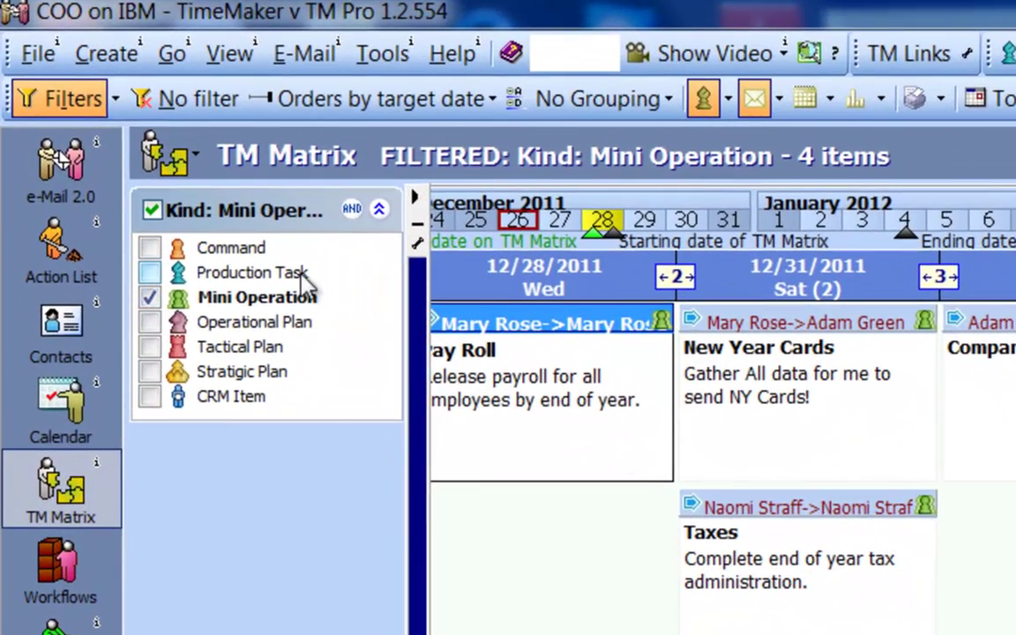
left_click(352, 219)
left_click(352, 218)
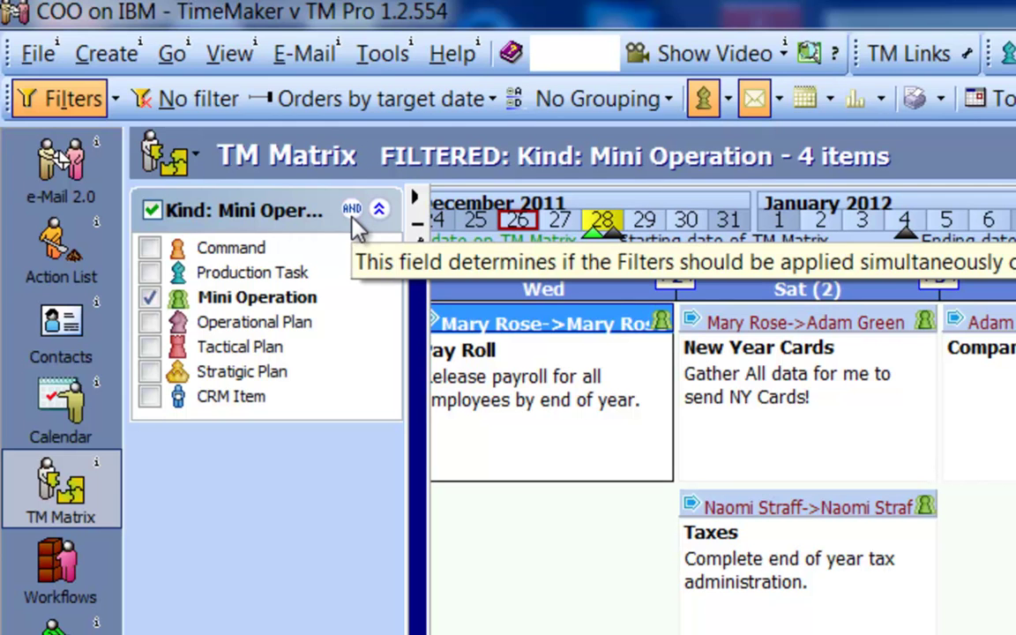
left_click(352, 219)
left_click(352, 219)
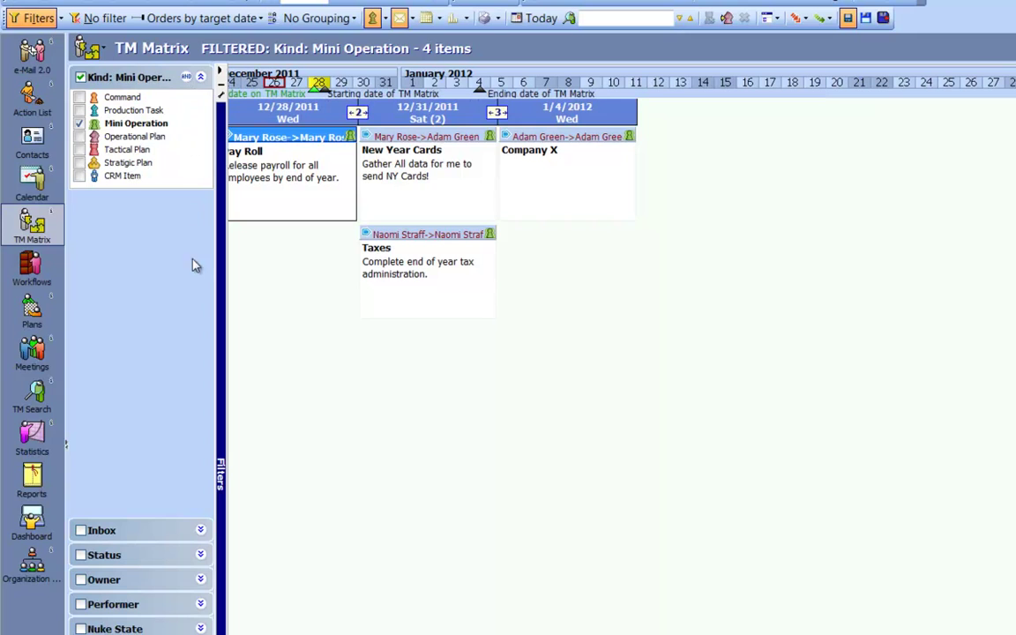
Step: Add a Performer filter for the COO to the Mini Operation kind filter and switch its condition to OR
left_click(200, 605)
left_click(77, 289)
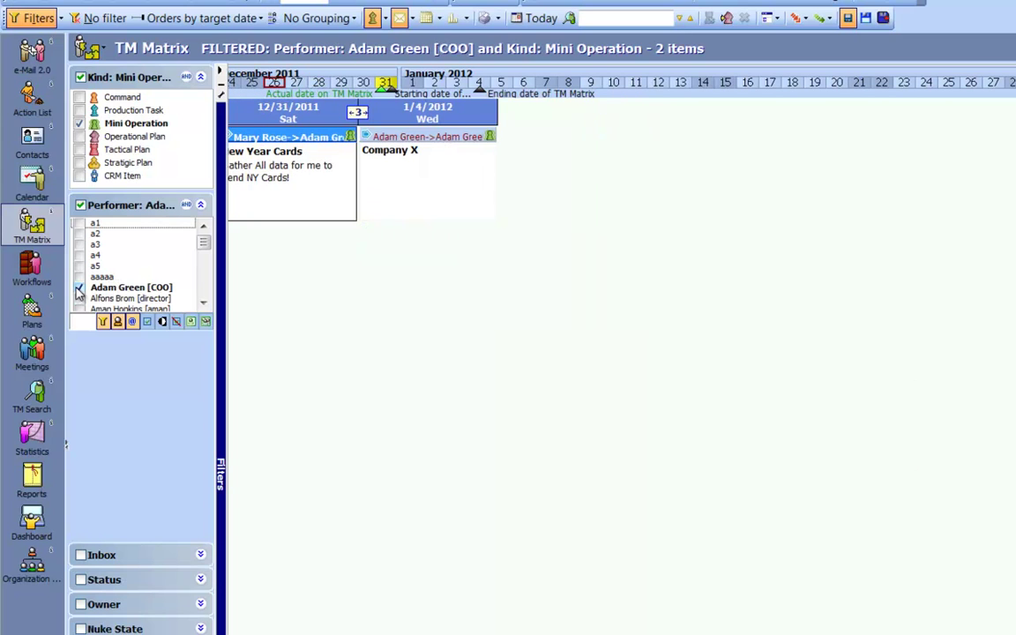
left_click(187, 209)
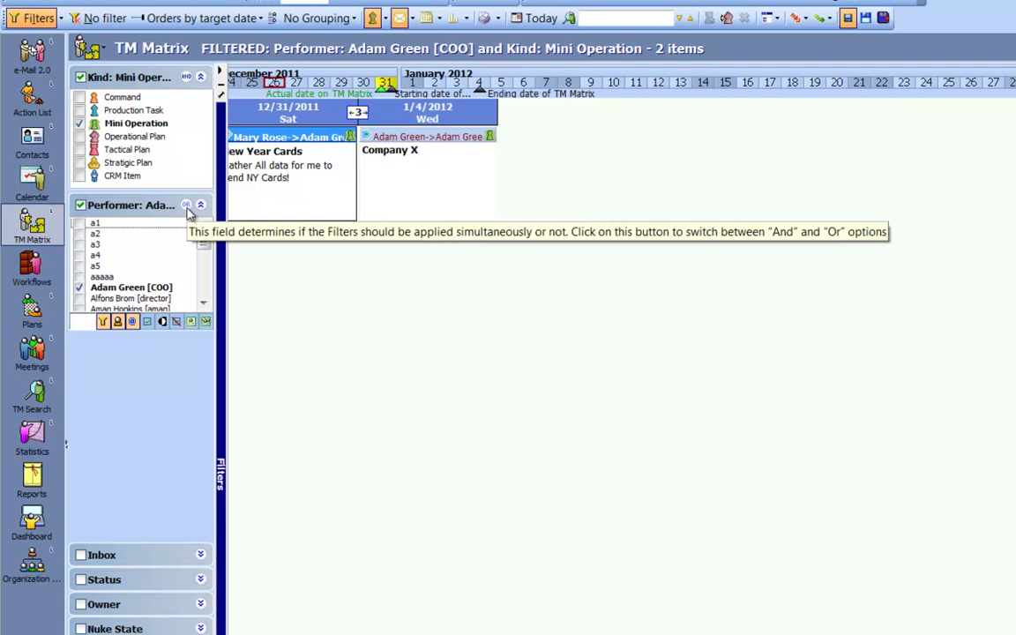
Step: Add an Owner filter for the COO and switch its condition to OR
left_click(200, 605)
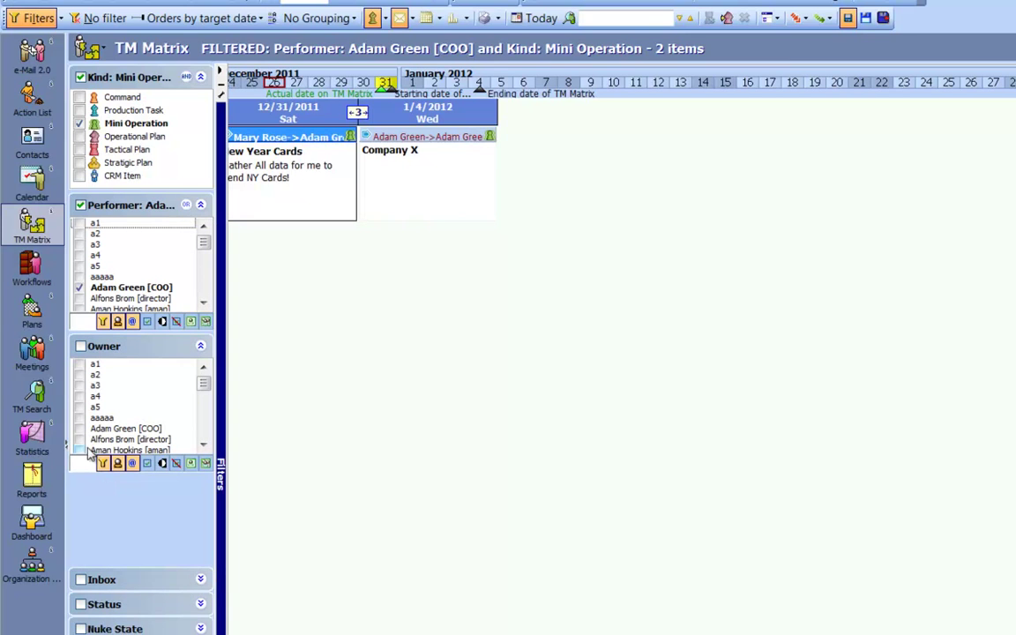
left_click(80, 429)
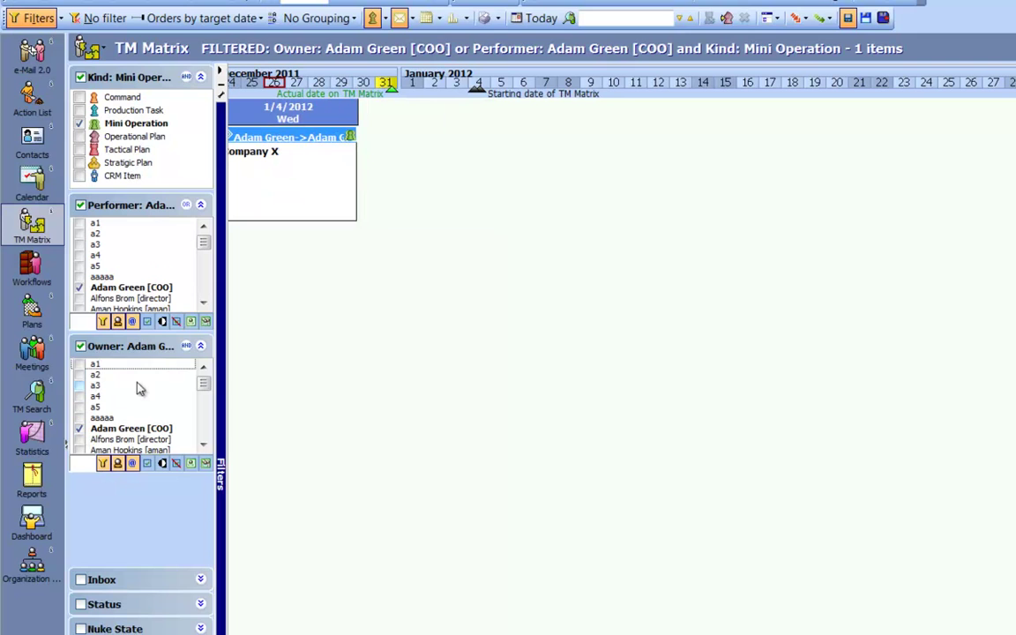
left_click(187, 352)
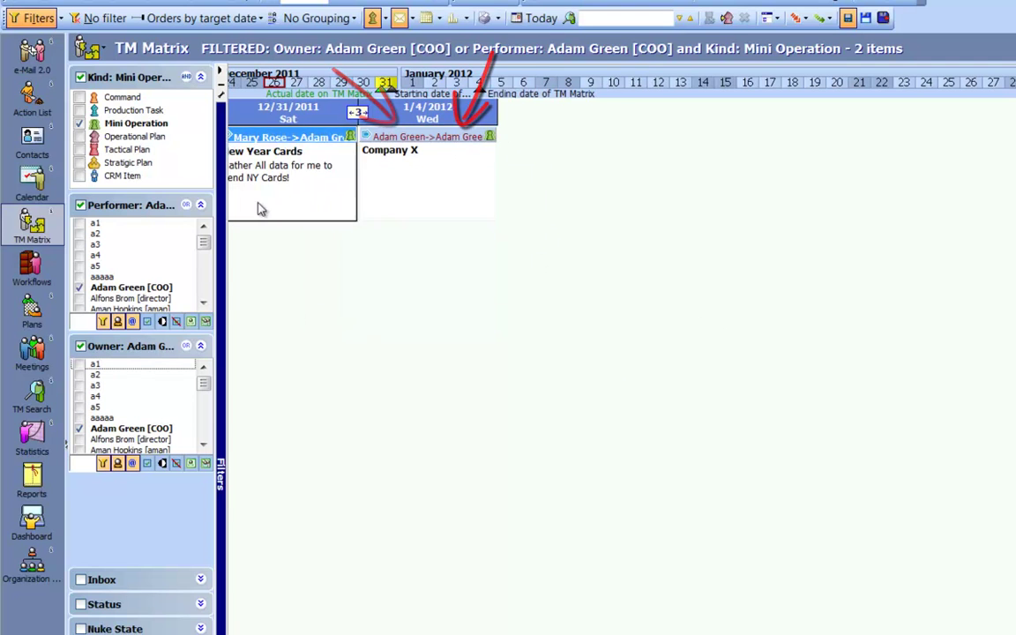
mouse_move(336, 155)
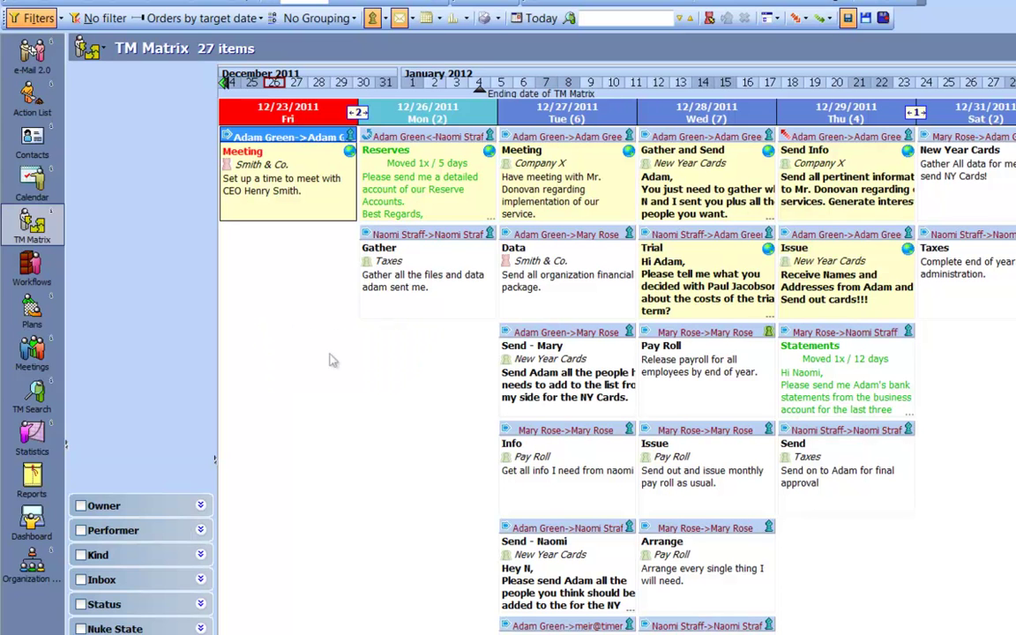
Step: Filter the matrix by the statuses Completed On Time and Completed Beyond Target Date
left_click(201, 604)
left_click(79, 164)
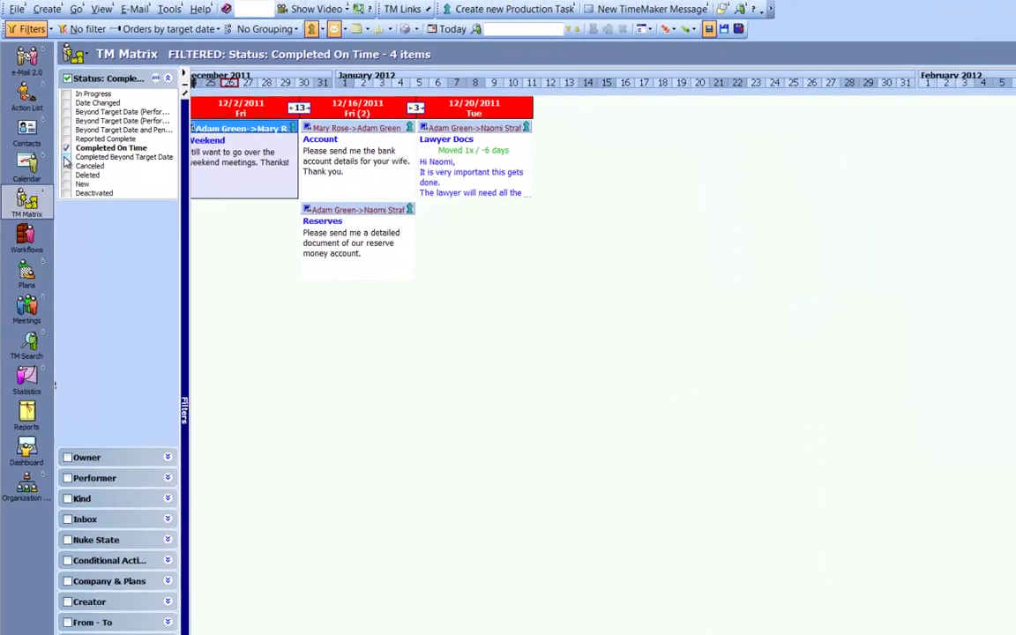
left_click(67, 158)
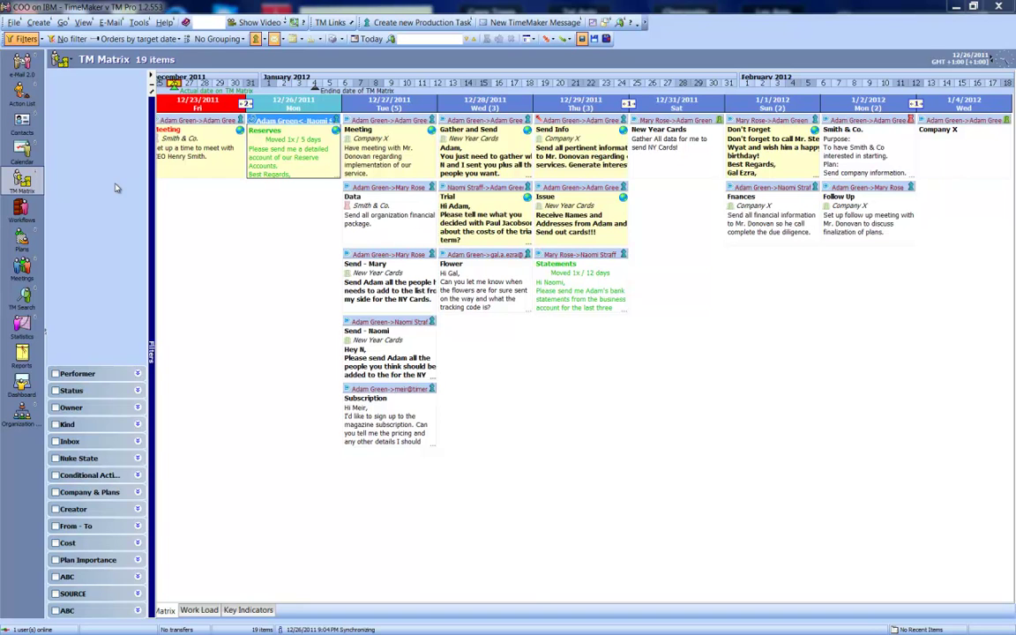
Step: Filter the matrix by the Executive Secretary and the Financial-titled performer, and limit the Performer list to checked users
left_click(137, 378)
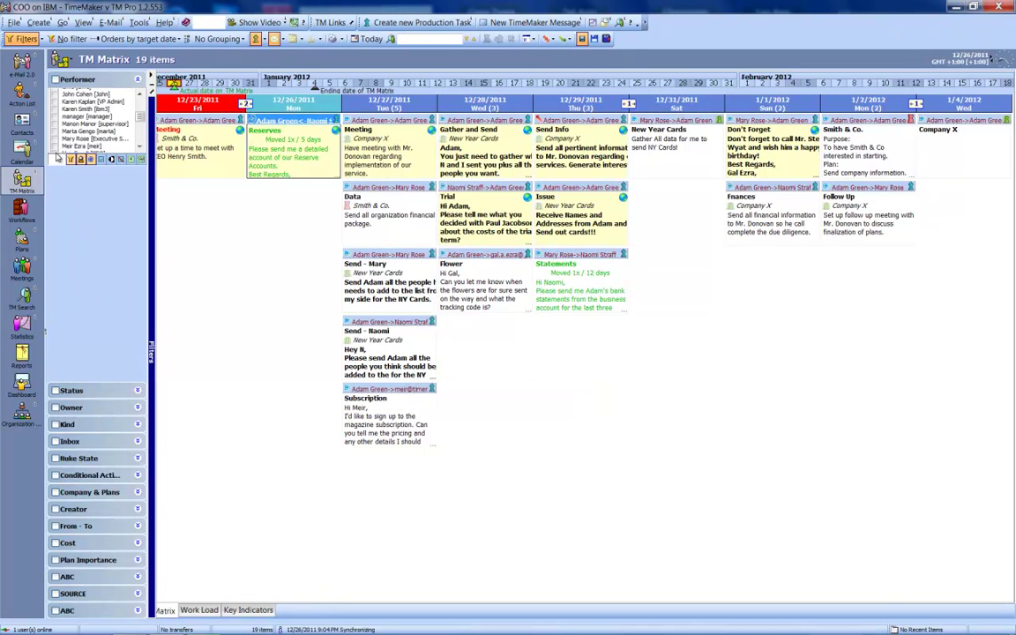
left_click(55, 139)
left_click_drag(138, 119, 139, 130)
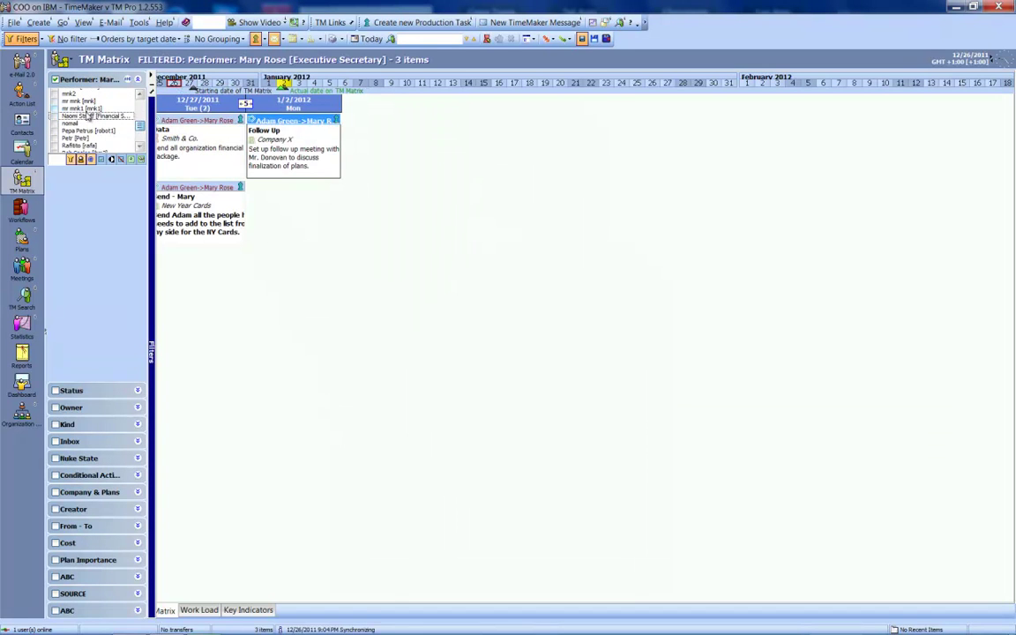
left_click(54, 116)
left_click(100, 160)
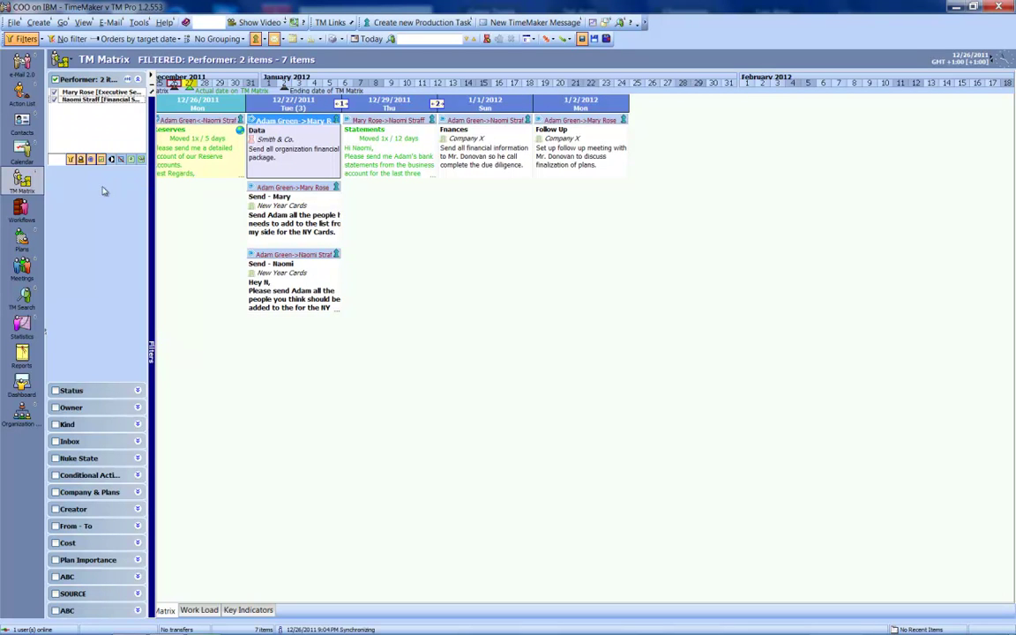
Step: Save the current filter settings under a name identifying the COO's team
left_click(170, 204)
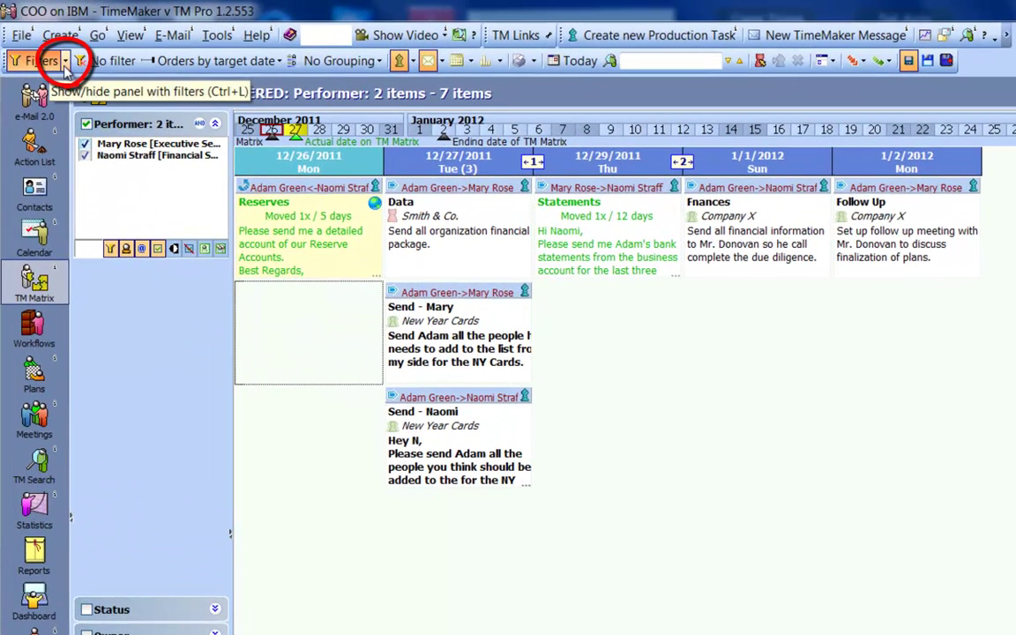
left_click(55, 62)
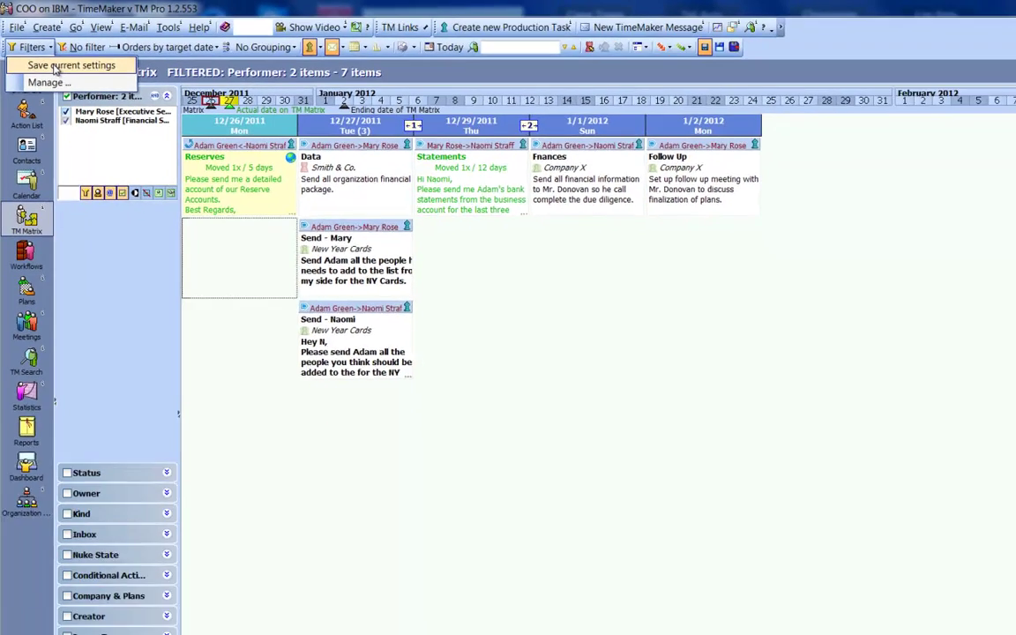
left_click(71, 83)
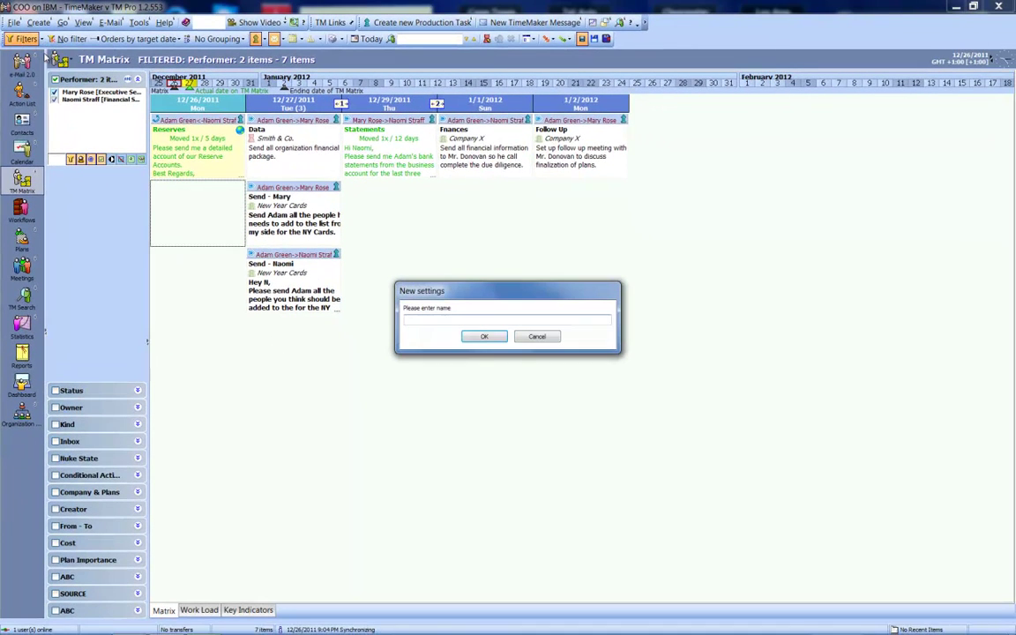
type("Adam's Team")
key("Return")
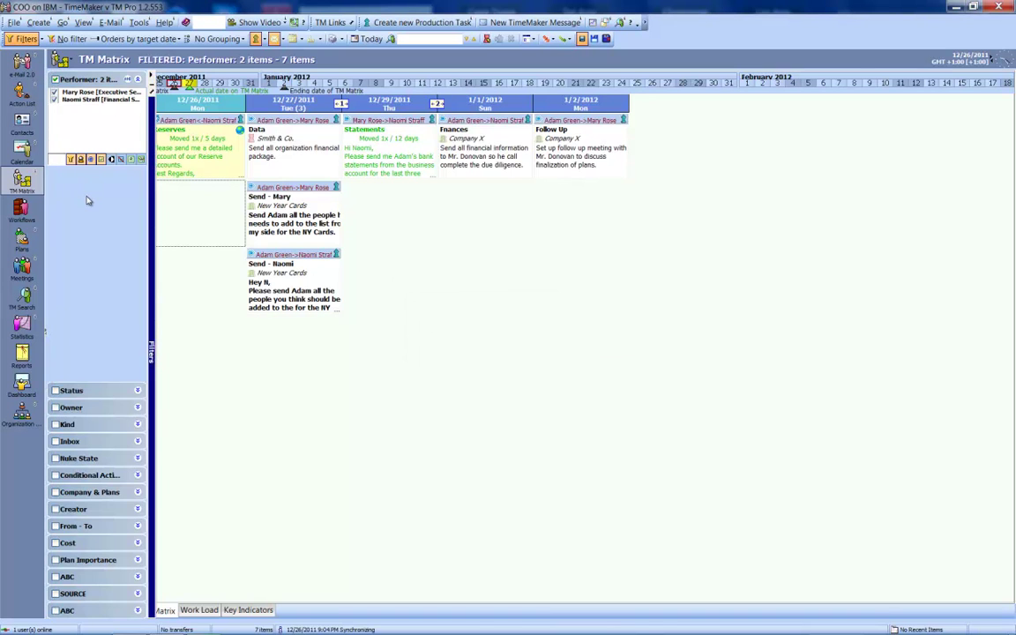
Step: Remove the active filter from the matrix and reapply the saved team filter
left_click(63, 40)
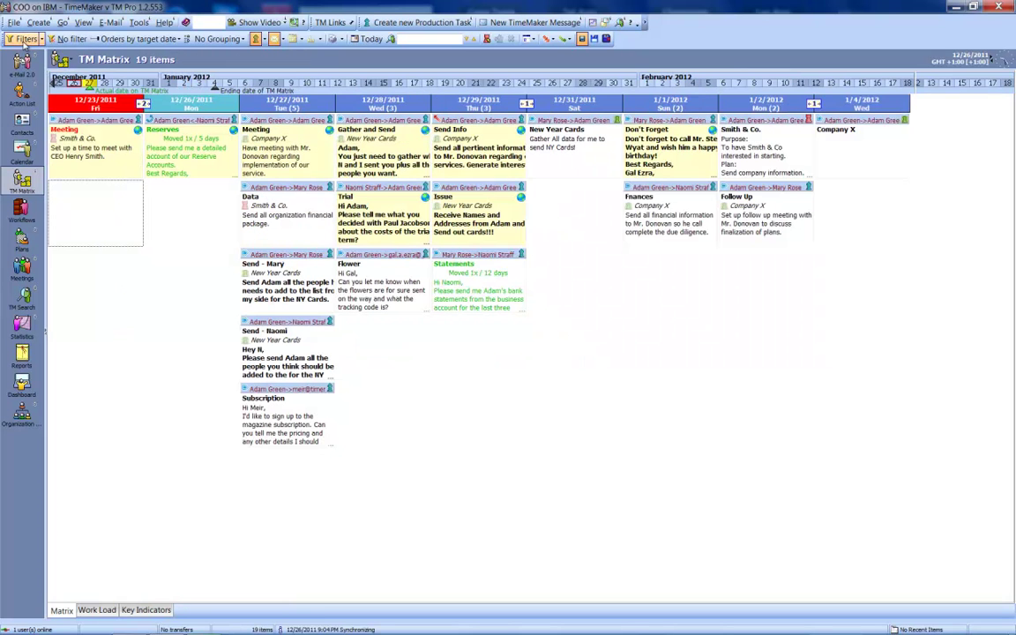
left_click(174, 242)
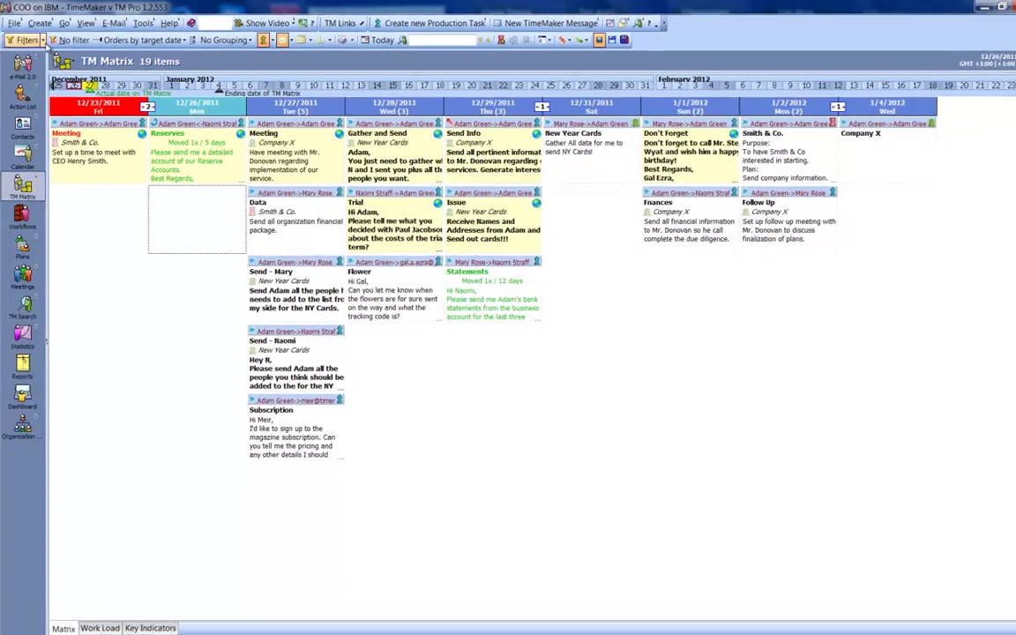
left_click(39, 41)
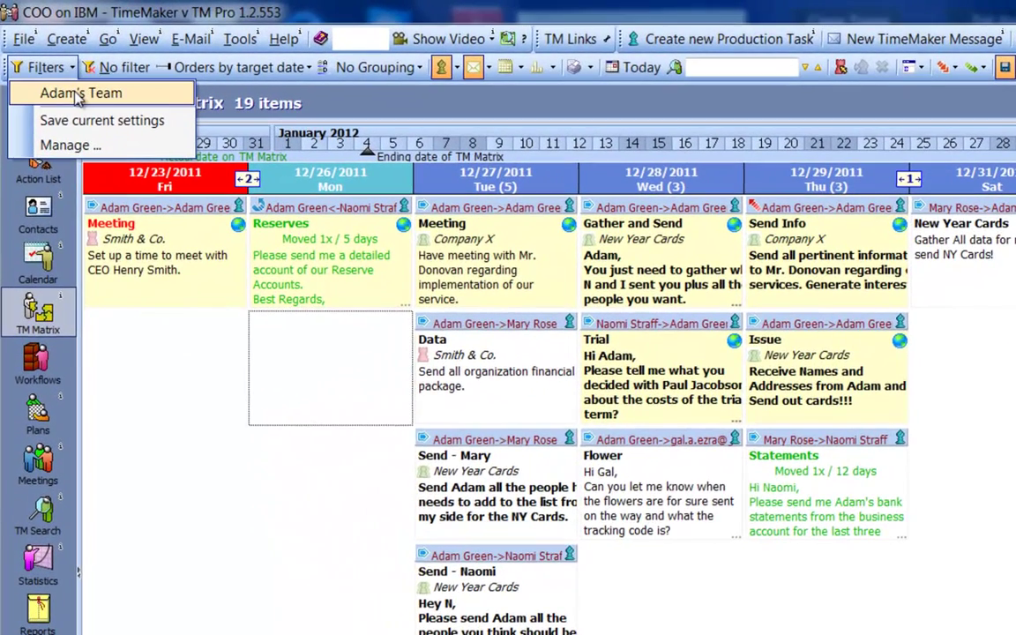
left_click(78, 95)
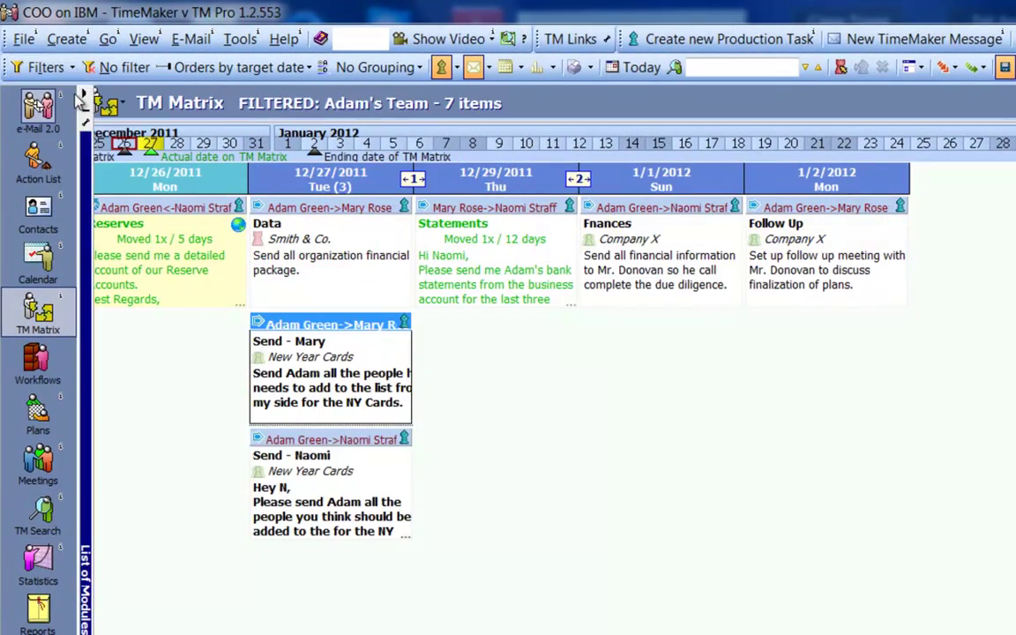